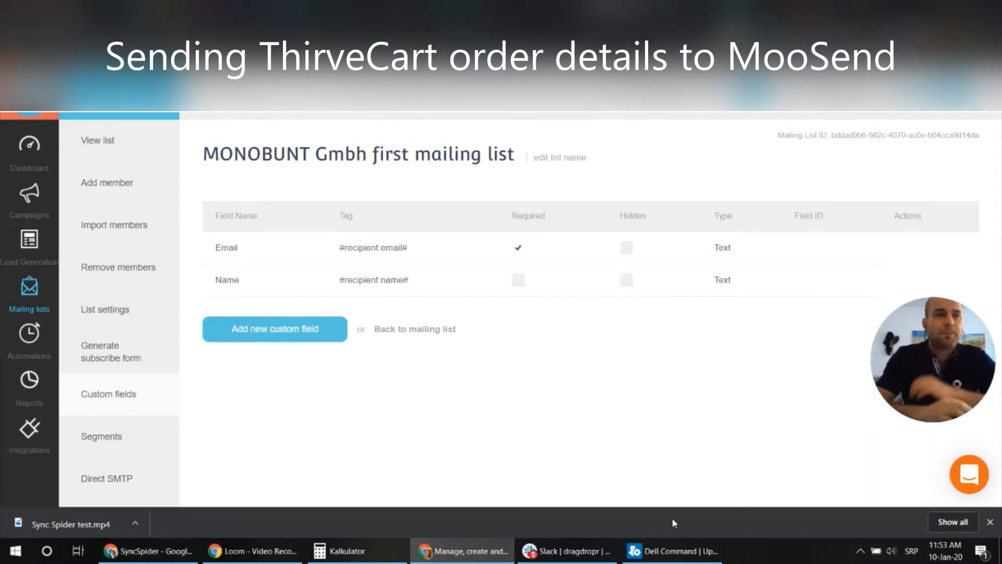
Check the Moosend list's Email and Name custom fields, then bring up the SyncSpider task list
mouse_move(674, 551)
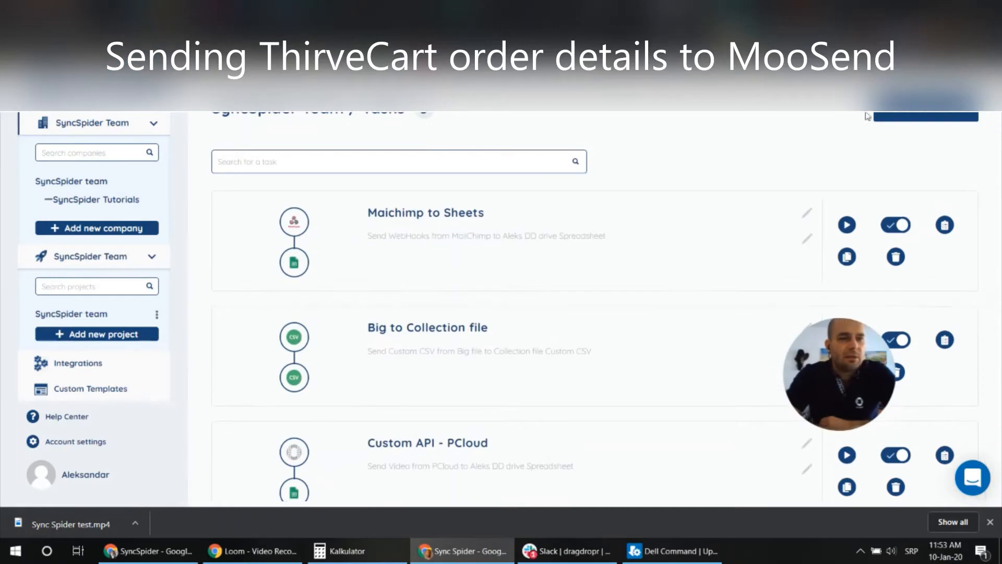
Start a new task in SyncSpider
click(911, 116)
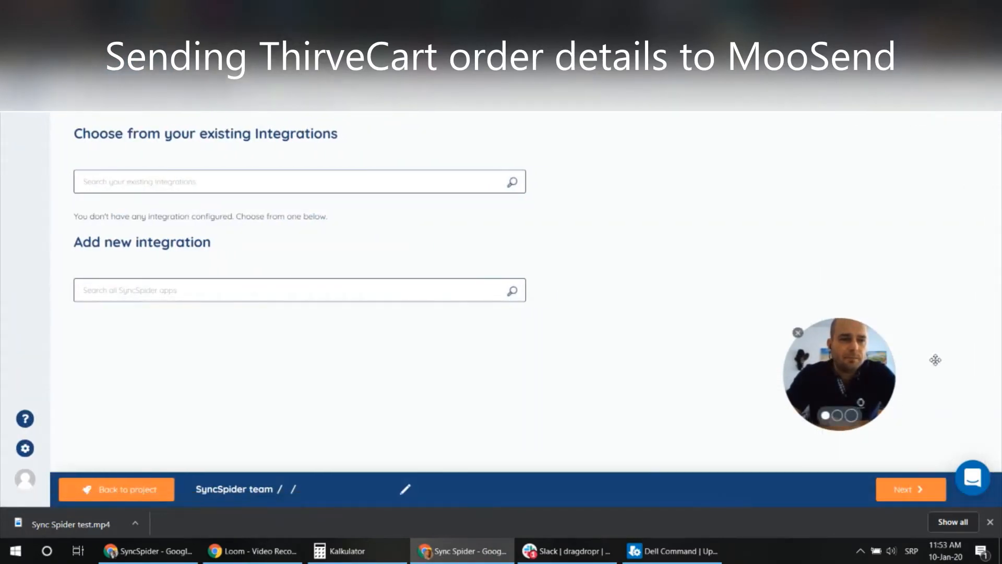
scroll(209, 313, down, 10)
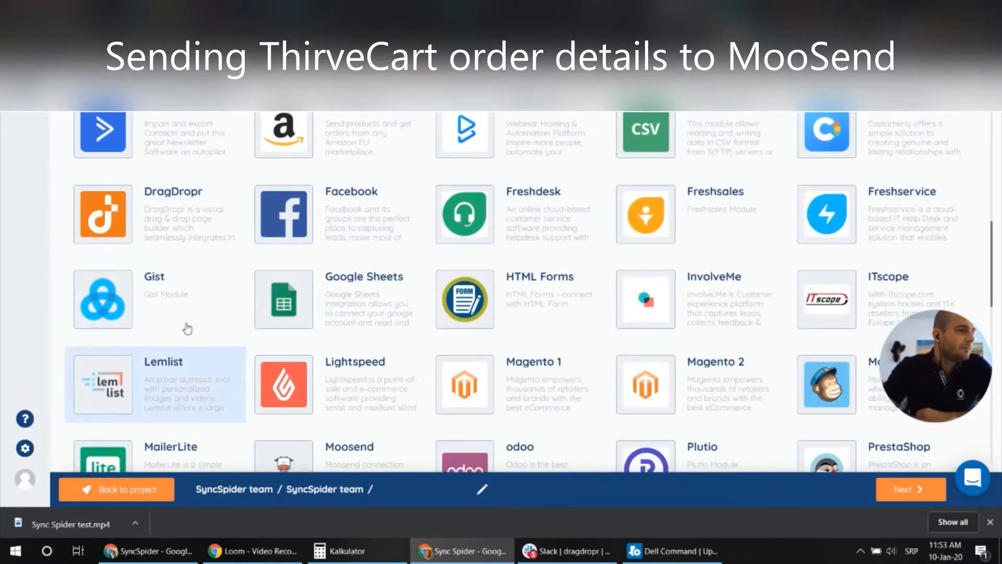
scroll(179, 271, down, 15)
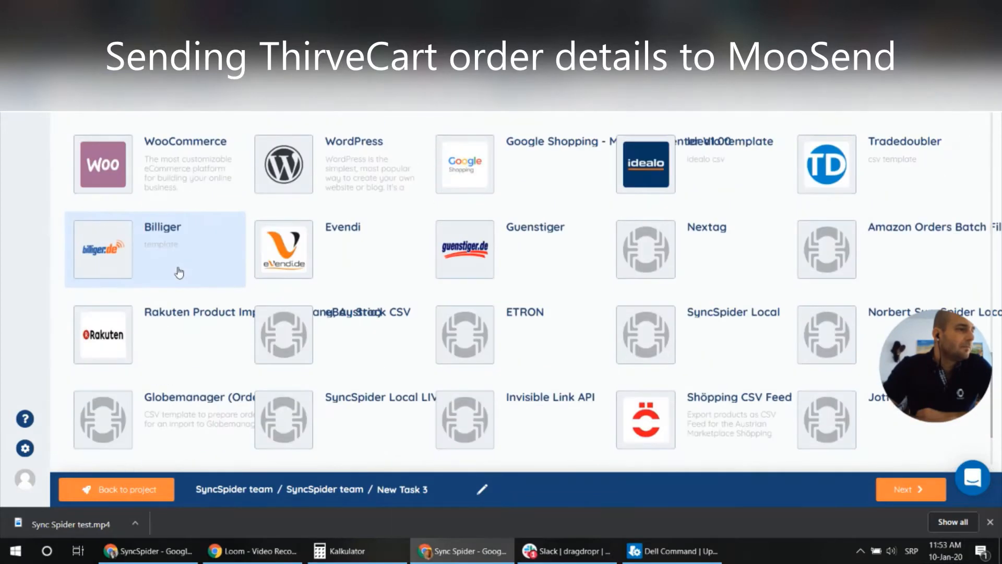
scroll(179, 271, up, 15)
Add a ThriveCart integration named 'ThriveChart Monobunt' as the task's source
click(181, 181)
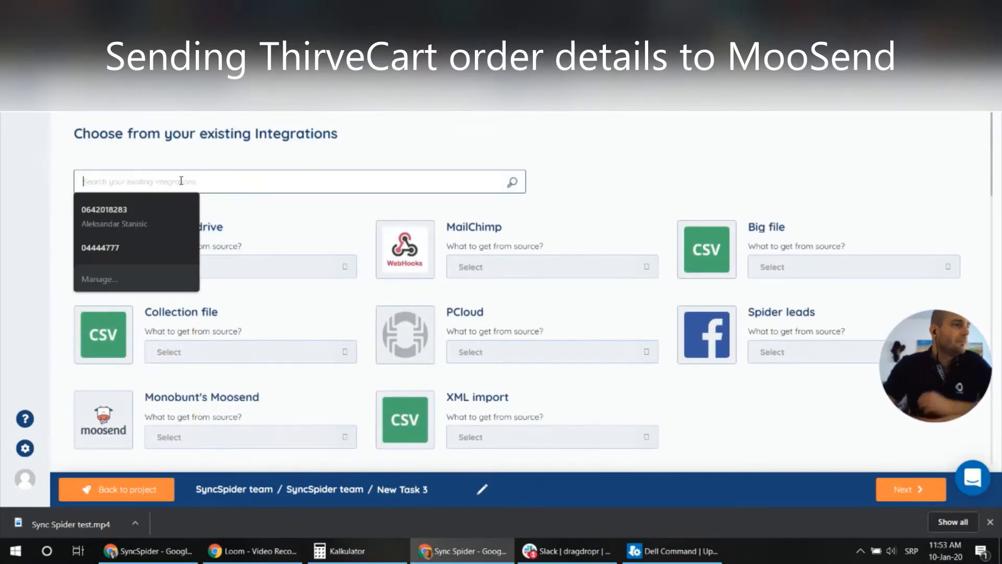
scroll(265, 213, down, 5)
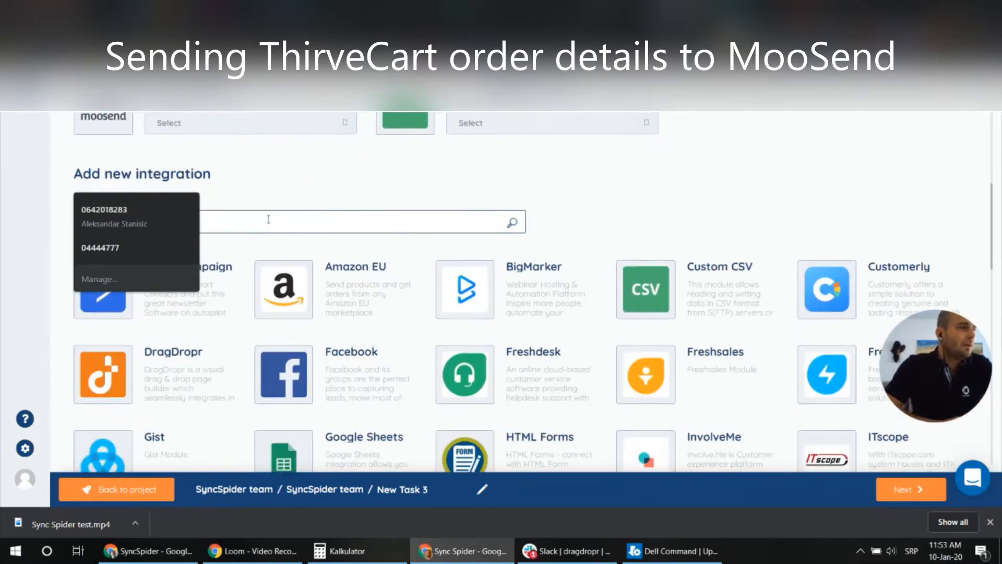
text(thriv)
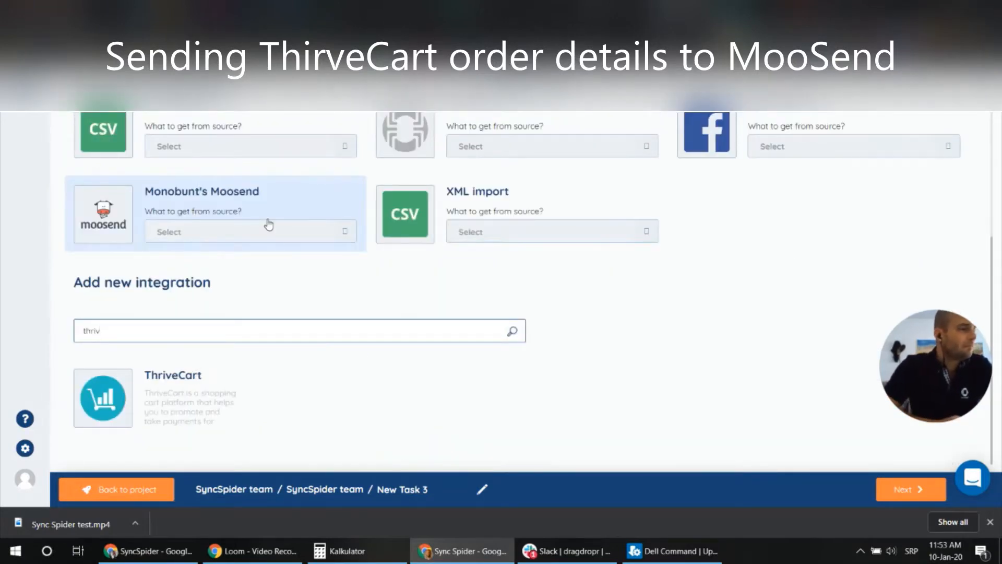
click(170, 389)
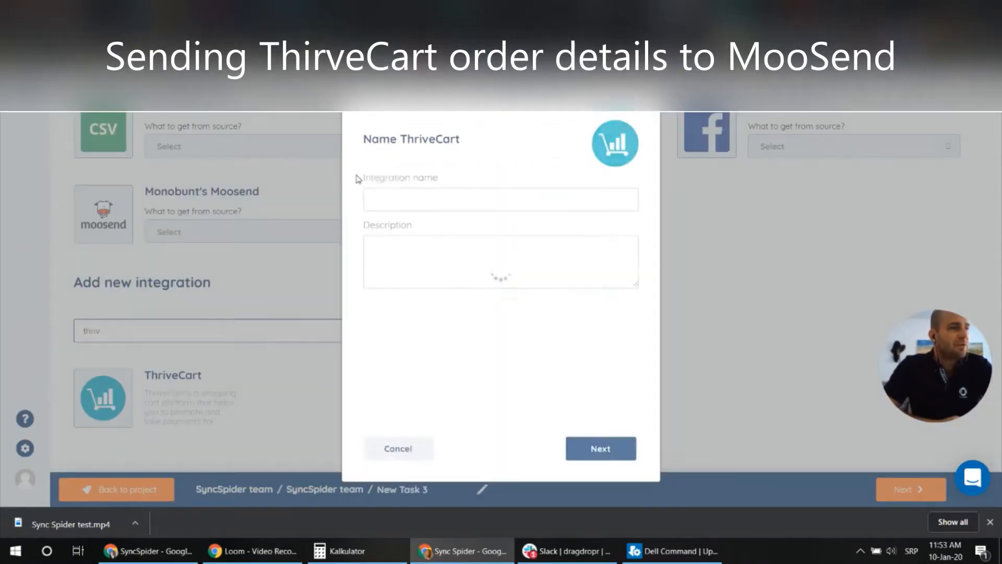
click(395, 198)
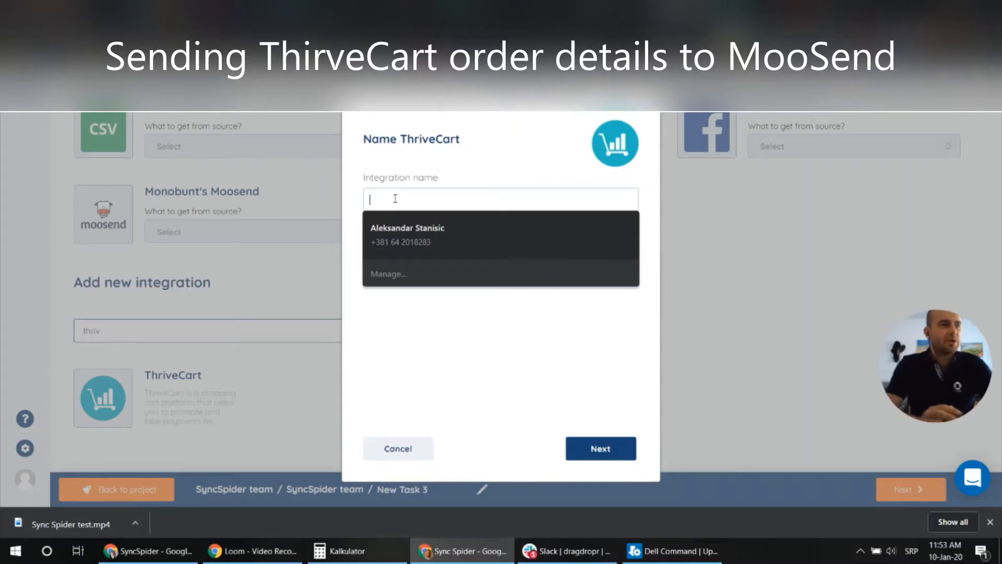
text(Thrive)
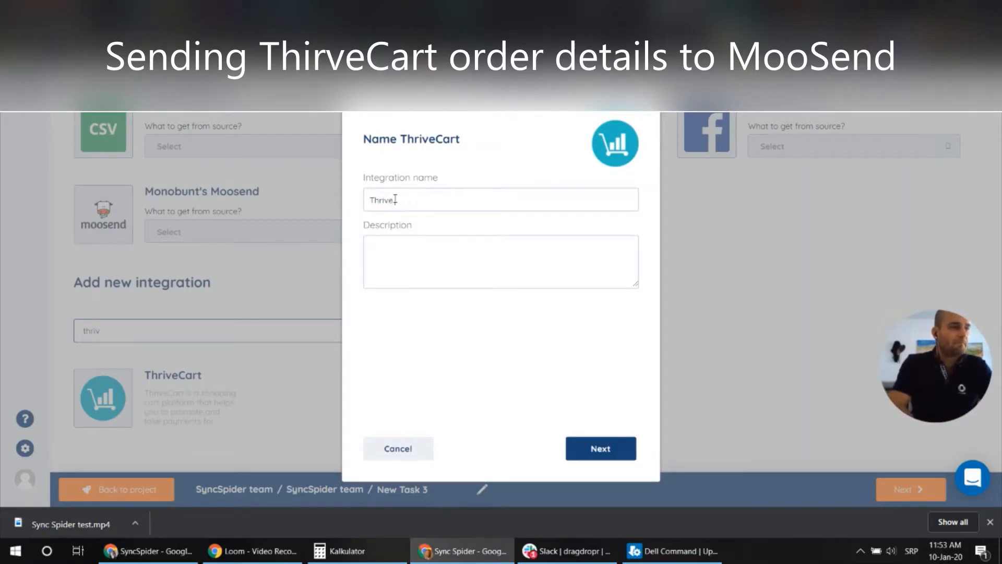
text(Chart Monobunt)
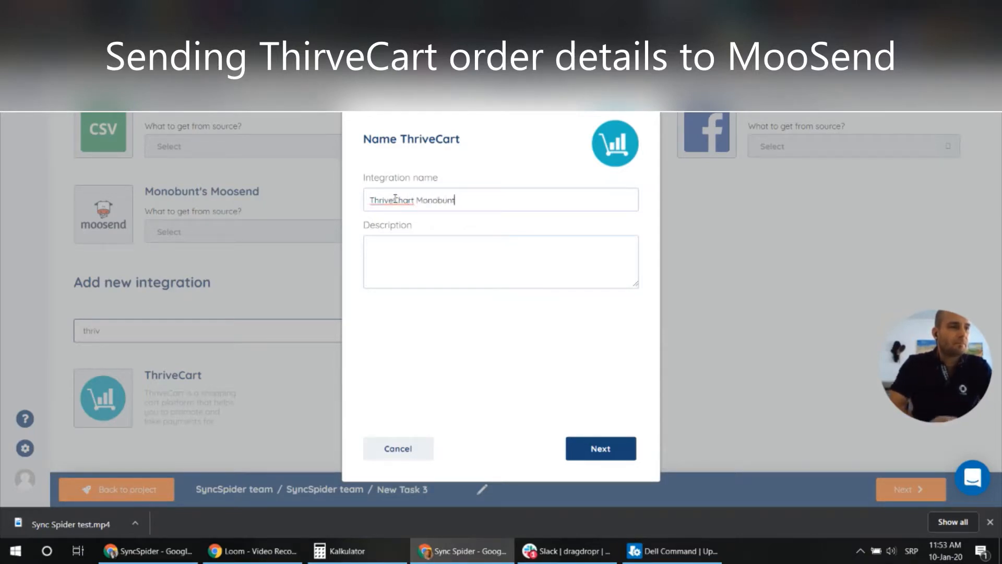
click(598, 450)
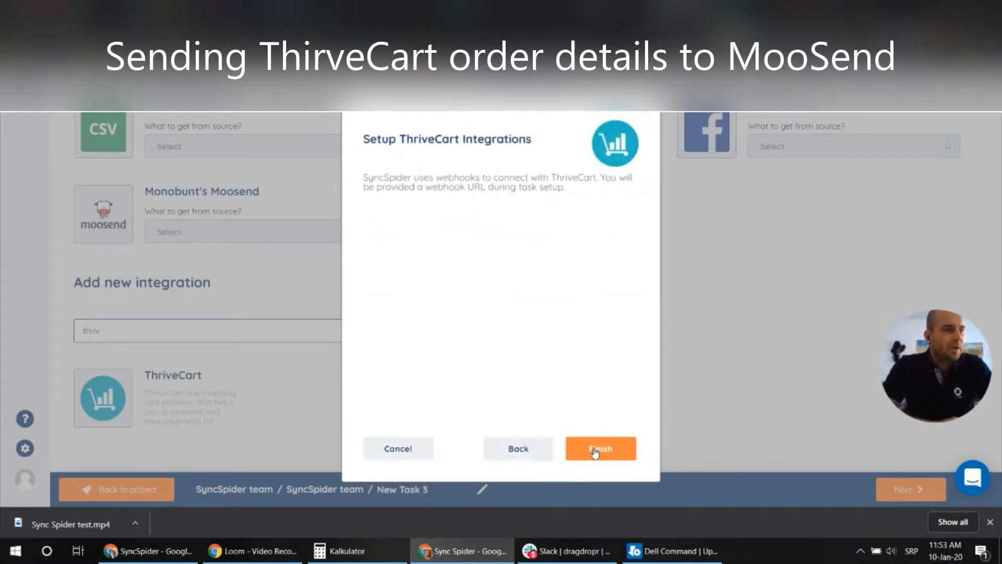
click(597, 449)
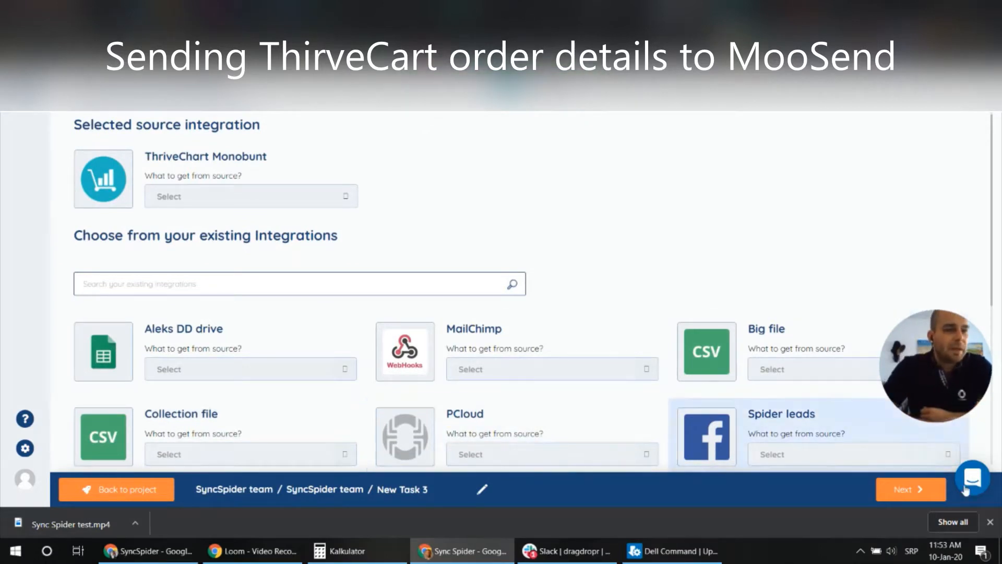
Use ThriveChart Monobunt's Order event as source and Monobunt's Moosend Subscriber as target
click(920, 491)
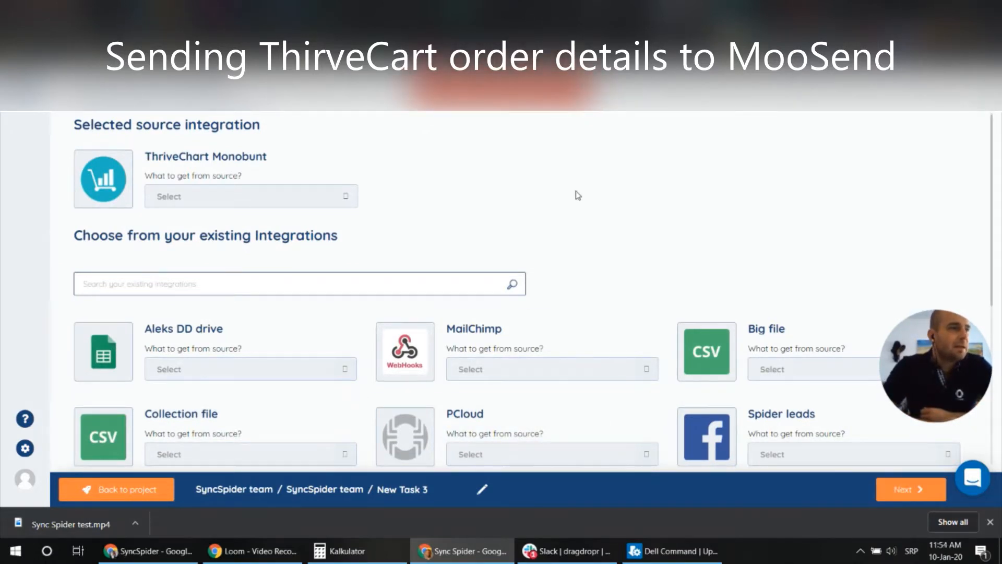
click(283, 197)
click(232, 220)
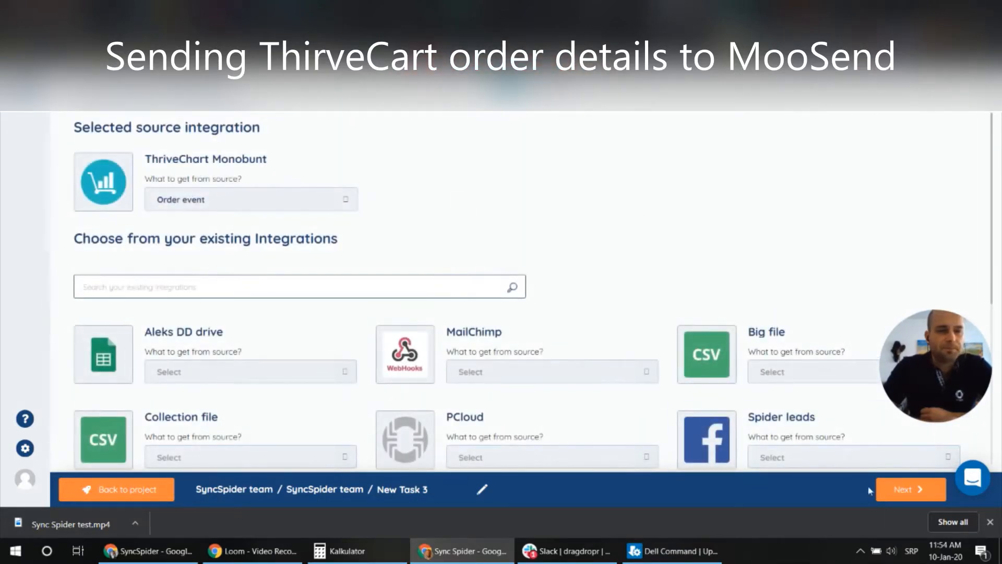
click(899, 489)
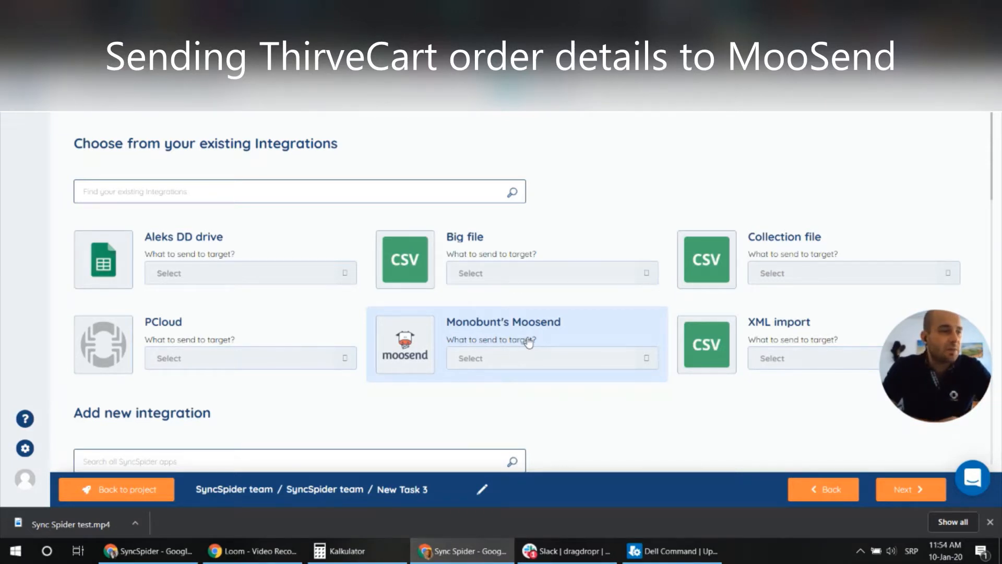
click(471, 327)
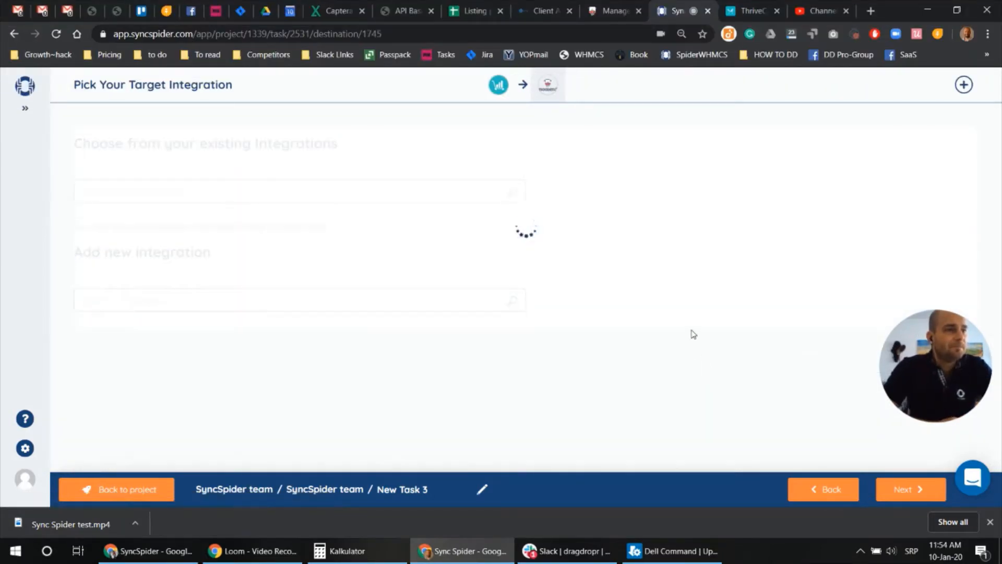
Copy the ThriveCart webhook URL from Configure Source and switch to ThriveCart
click(909, 493)
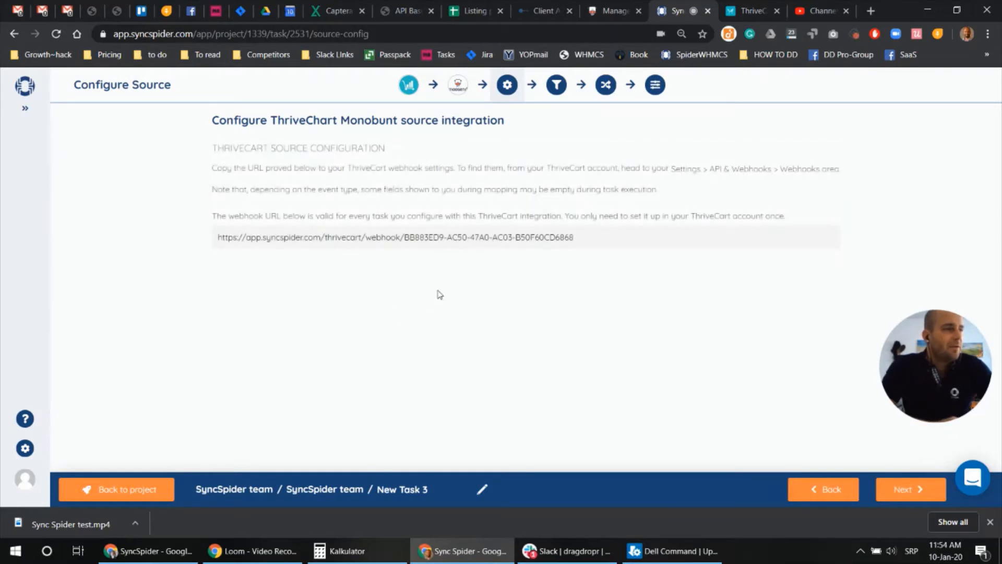
triple_click(442, 236)
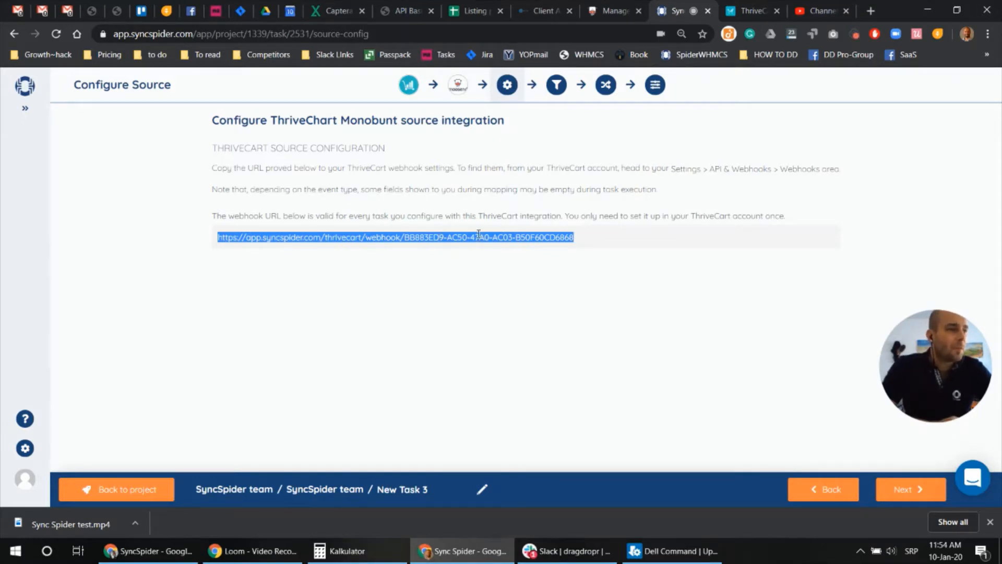
click(751, 5)
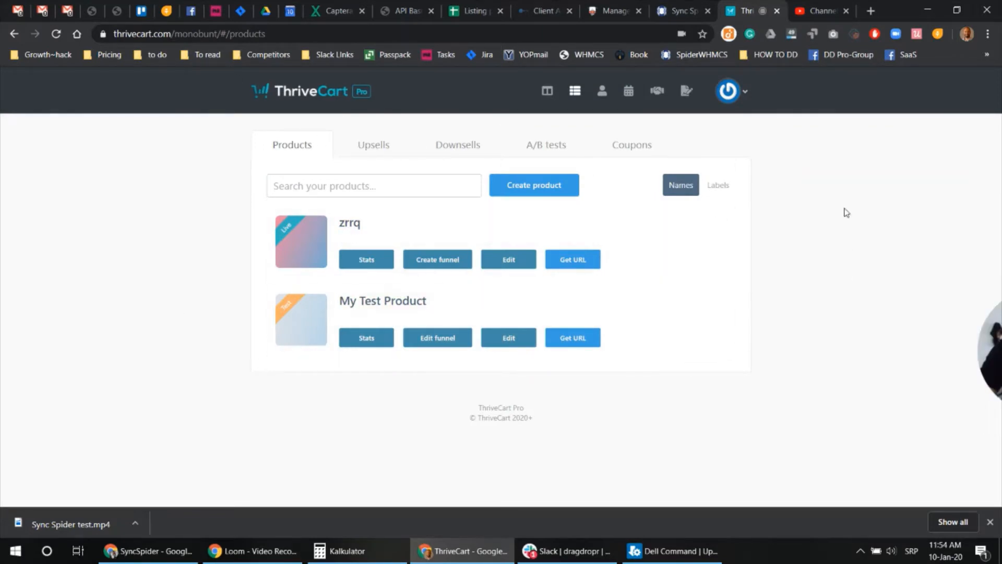
Go to ThriveCart's Settings, API & webhooks, Webhook notifications page
click(749, 89)
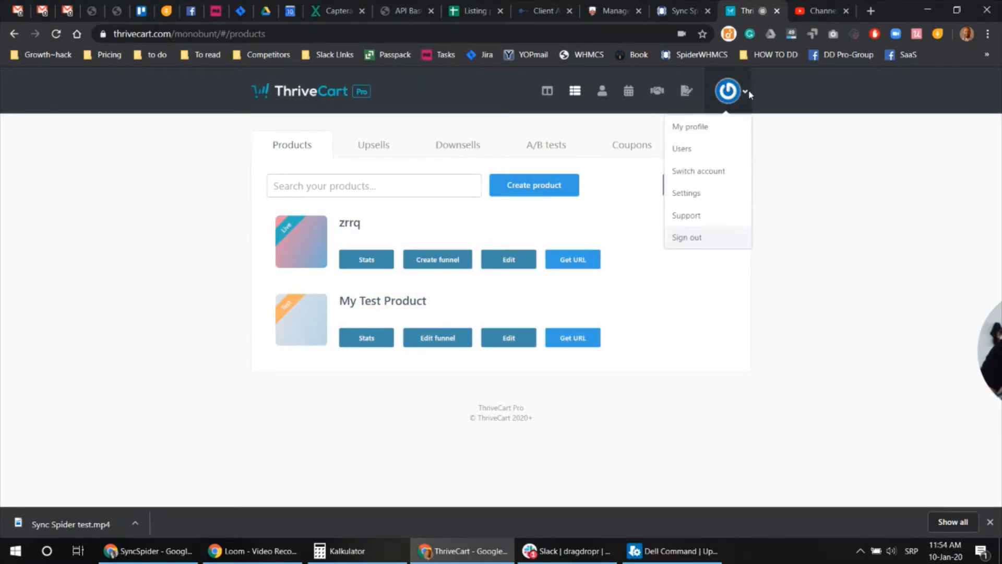
click(694, 195)
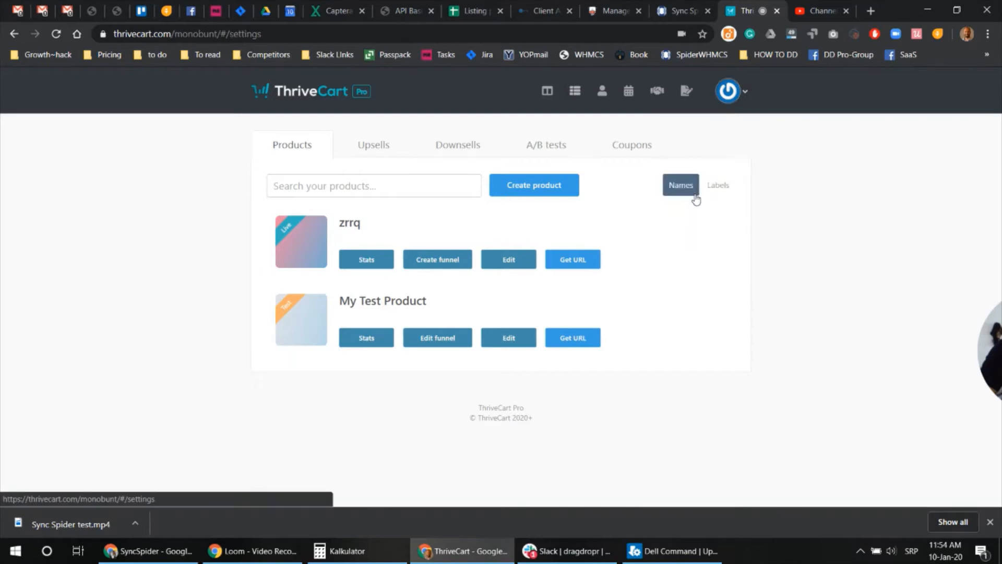
scroll(736, 307, down, 1)
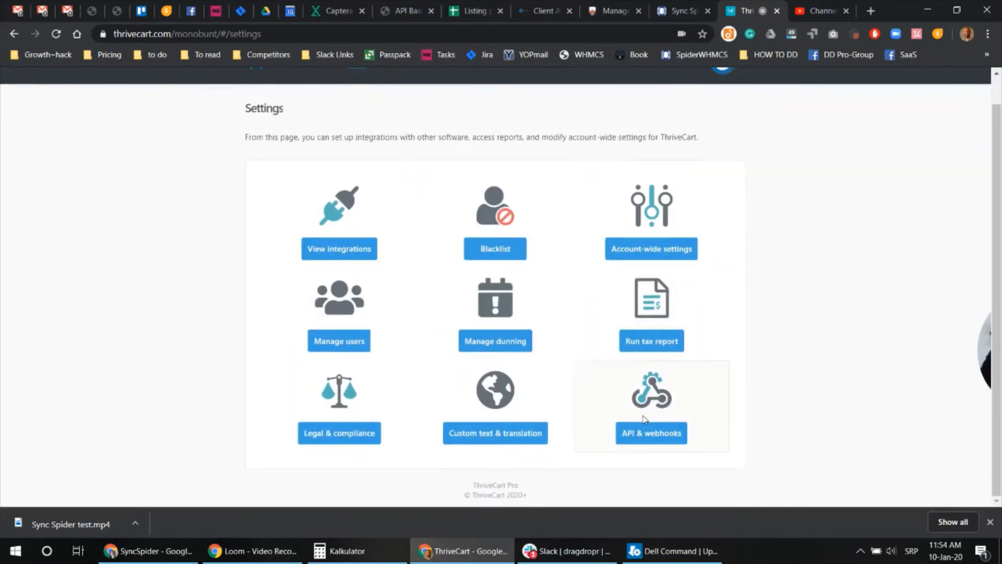
click(650, 409)
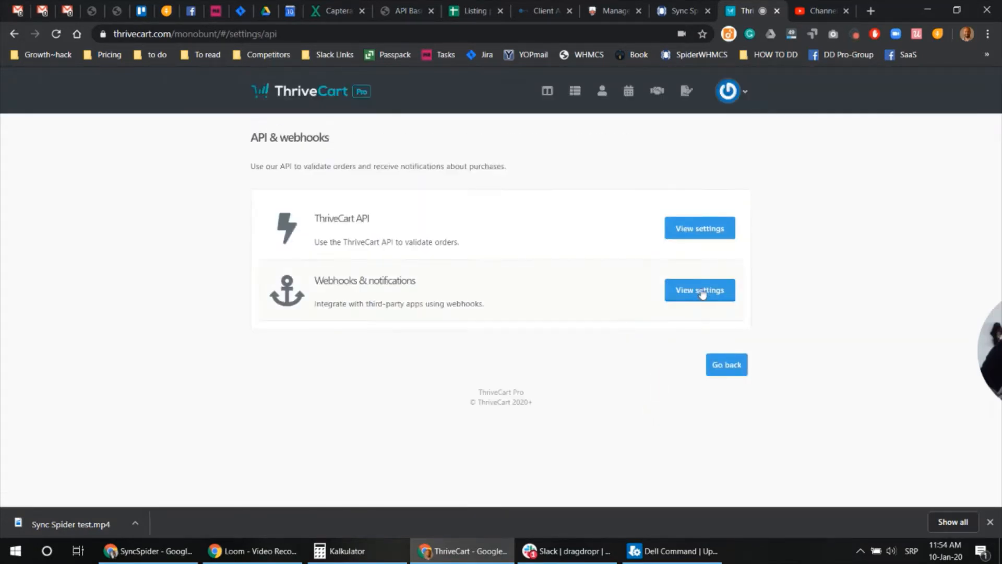
click(707, 293)
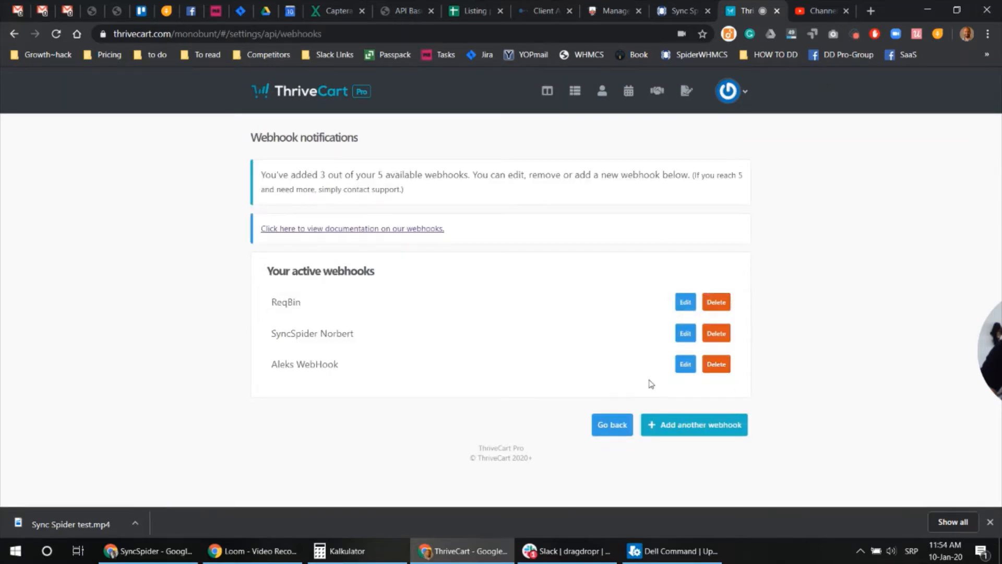
Save a new SyncSpider tutorial webhook using the pasted SyncSpider URL, then return to SyncSpider
click(684, 424)
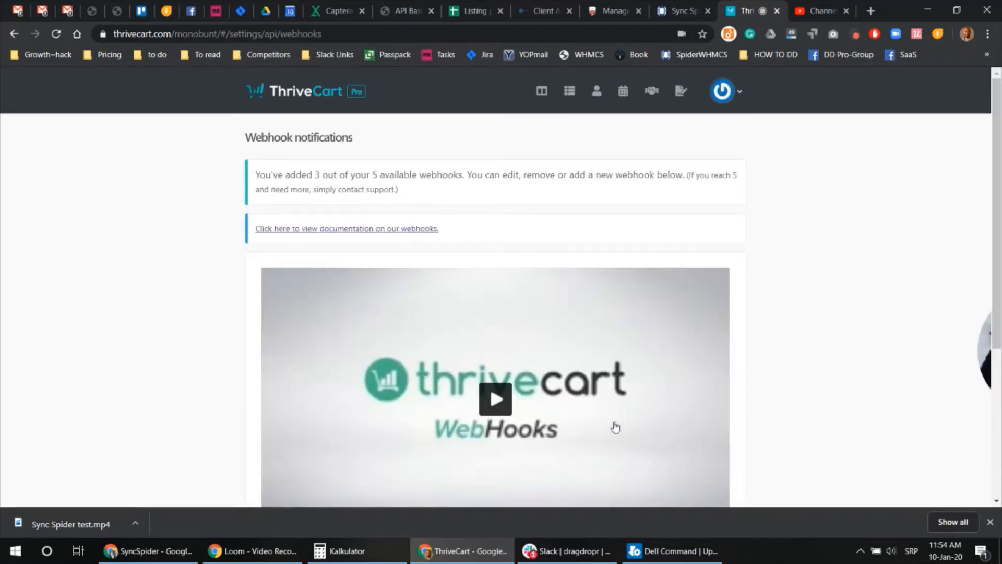
scroll(410, 286, down, 5)
click(583, 360)
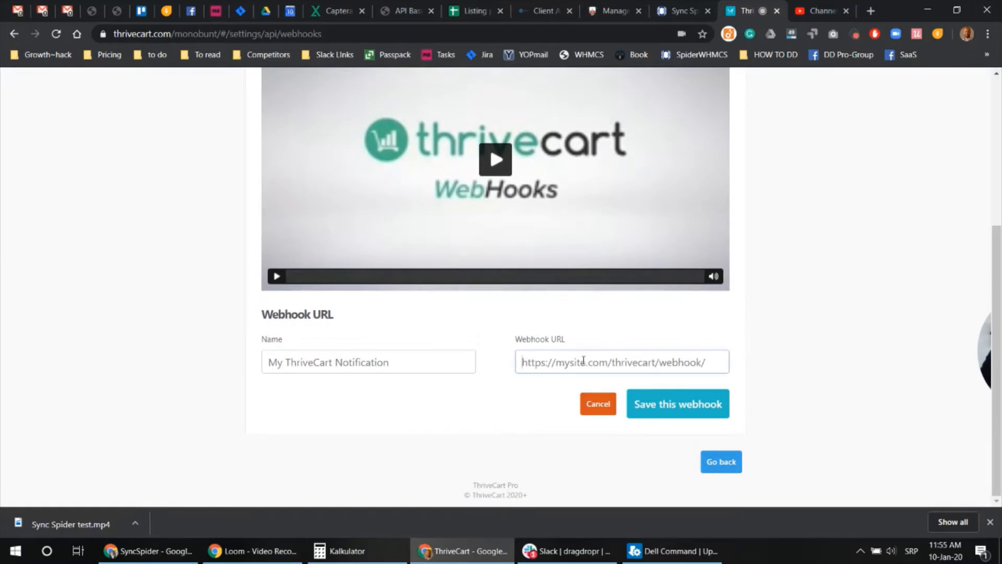
key(ctrl+v)
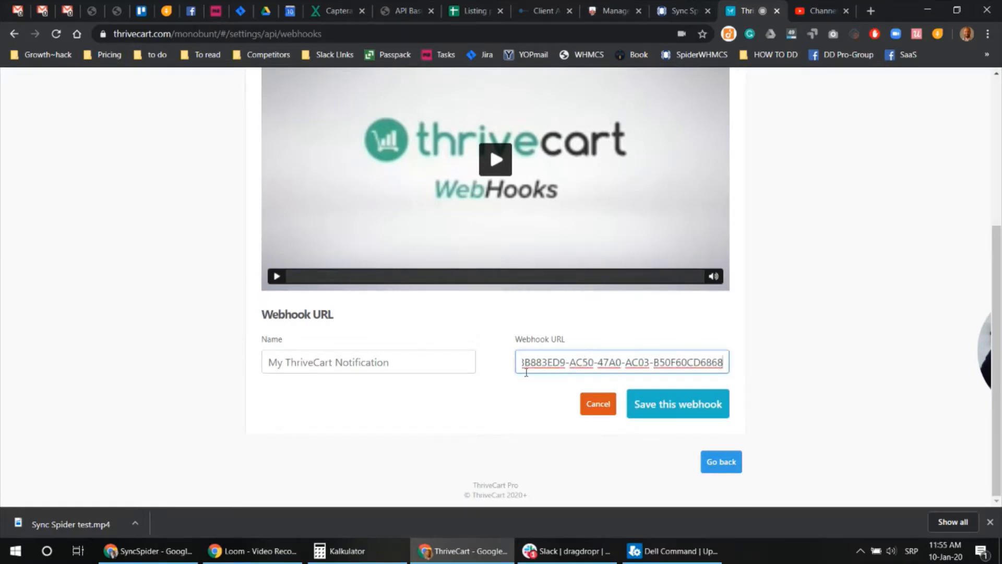
click(399, 360)
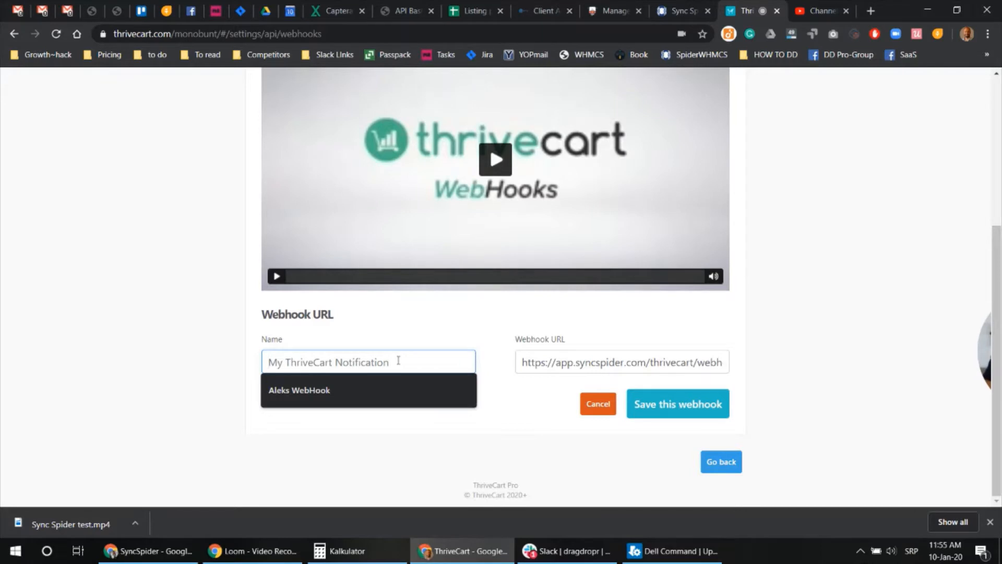
text(Aleks Syn)
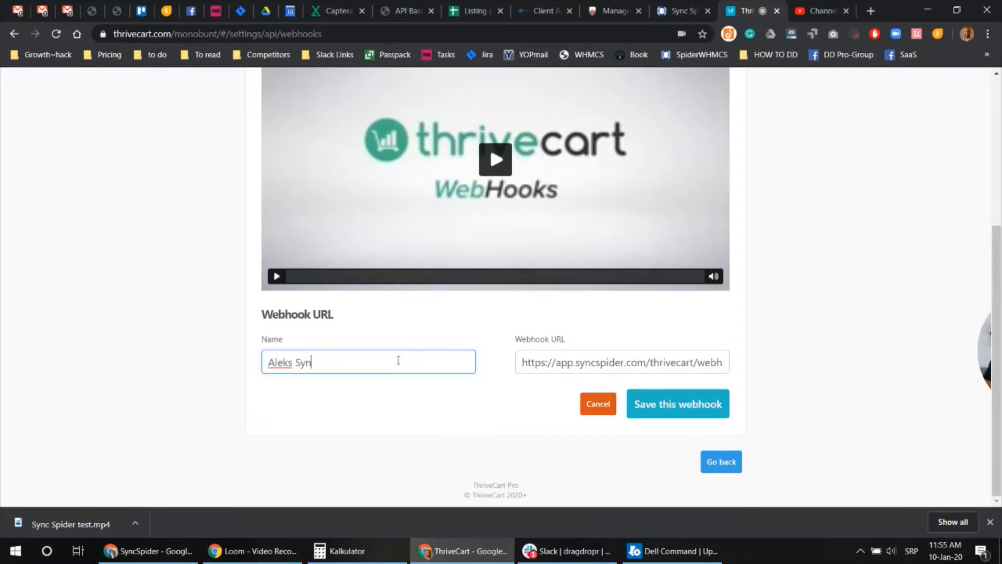
text(cSpider tutorial)
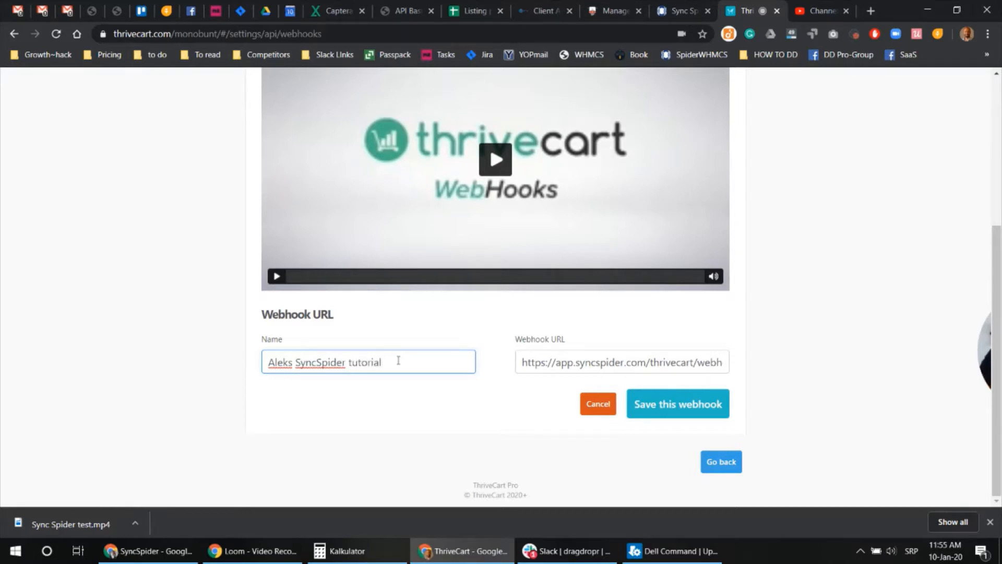
click(653, 409)
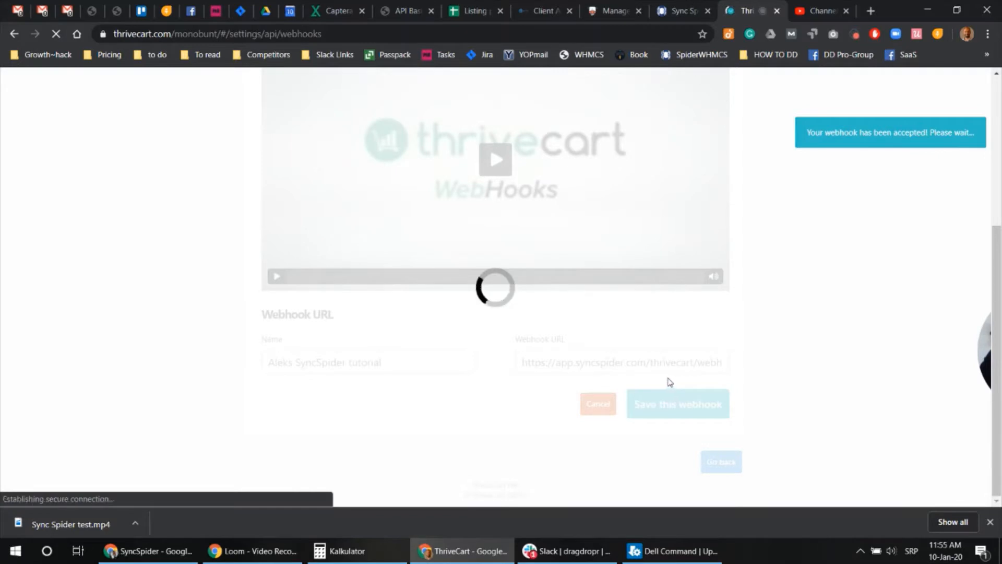
click(990, 523)
click(657, 7)
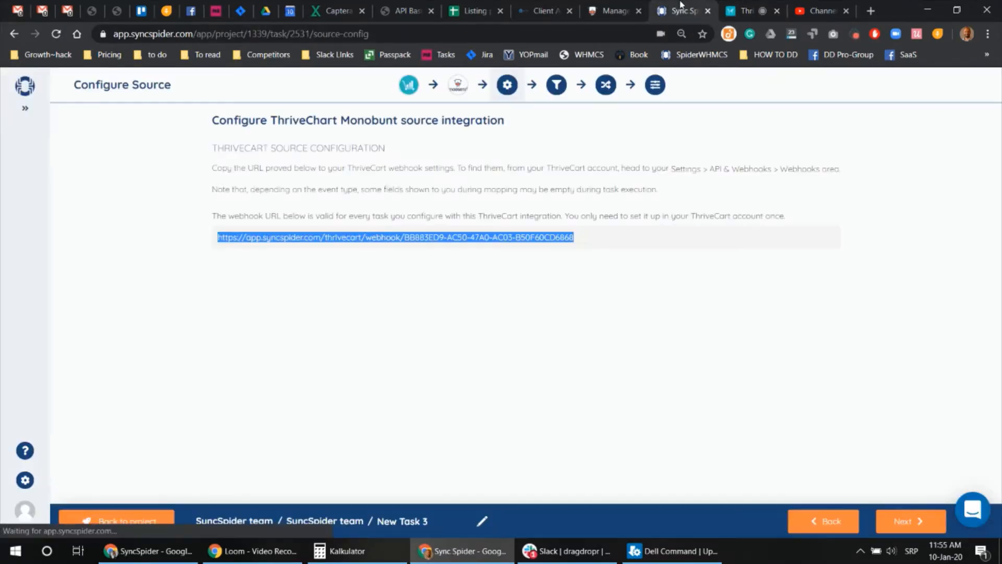
Advance past Configure Source and an empty Source Filter to the Mapping step
click(912, 522)
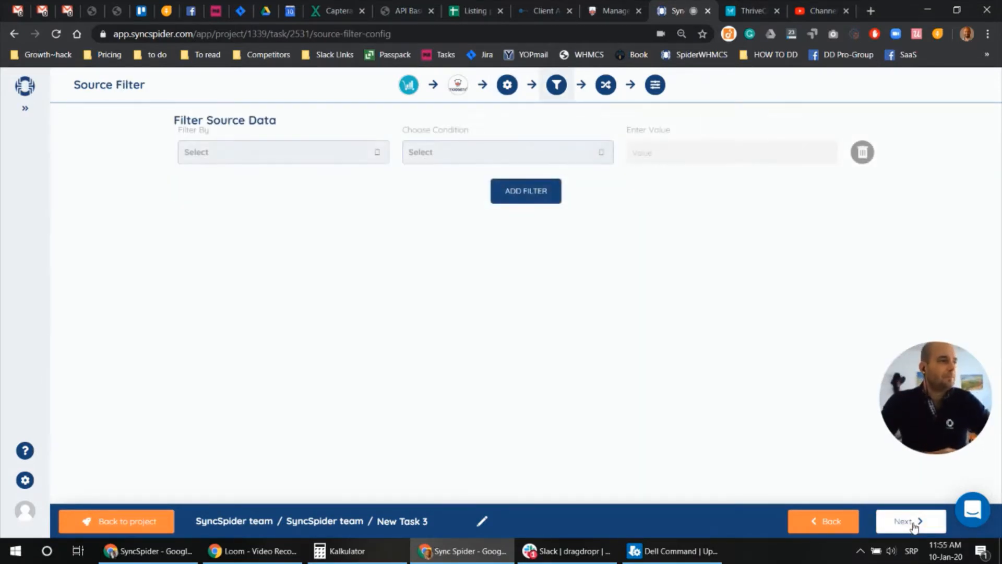
click(913, 524)
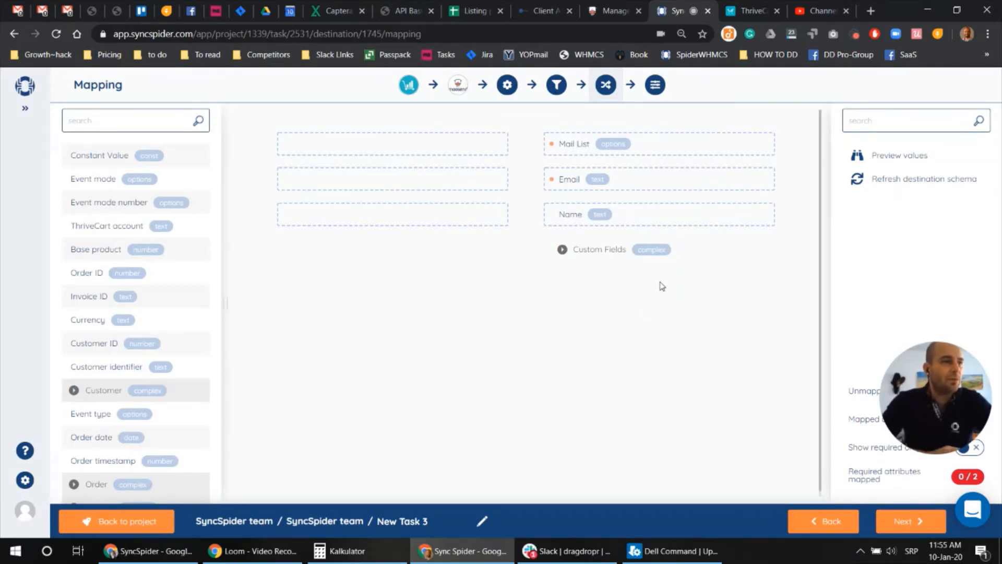
Map Mail List to the constant value 'MONOBUNT Gmbh first mailing list'
scroll(157, 313, down, 3)
scroll(157, 313, up, 3)
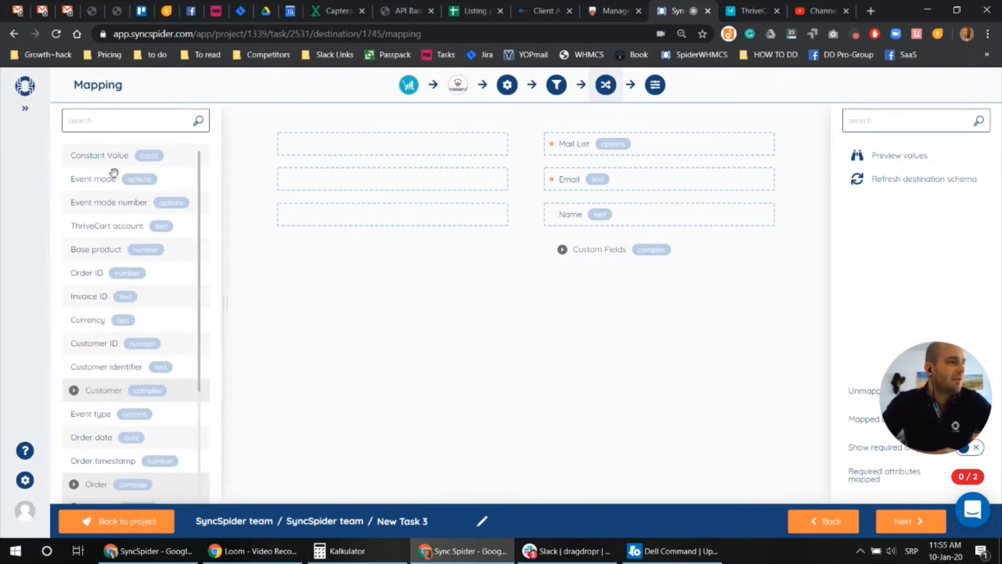
scroll(70, 222, down, 3)
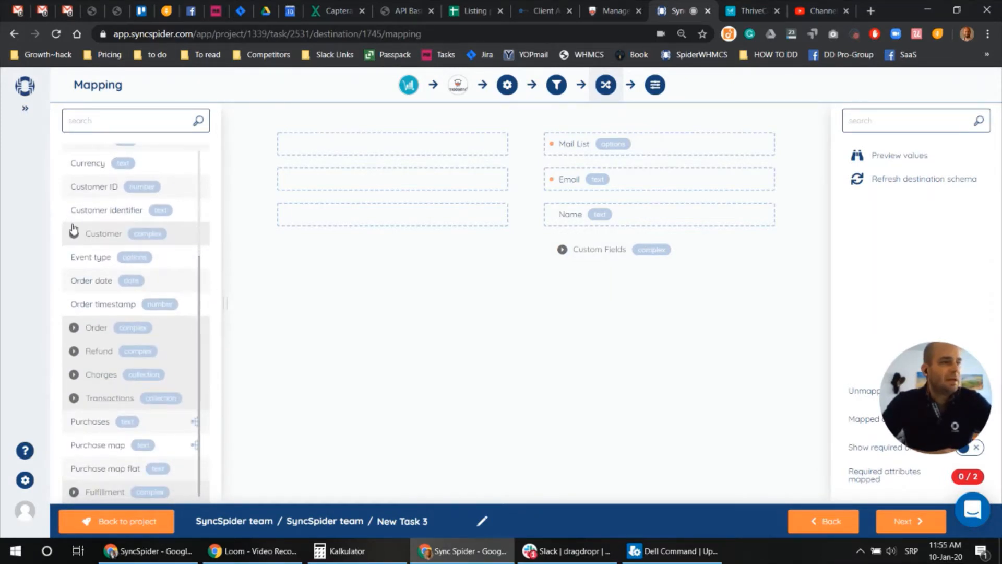
scroll(95, 255, up, 3)
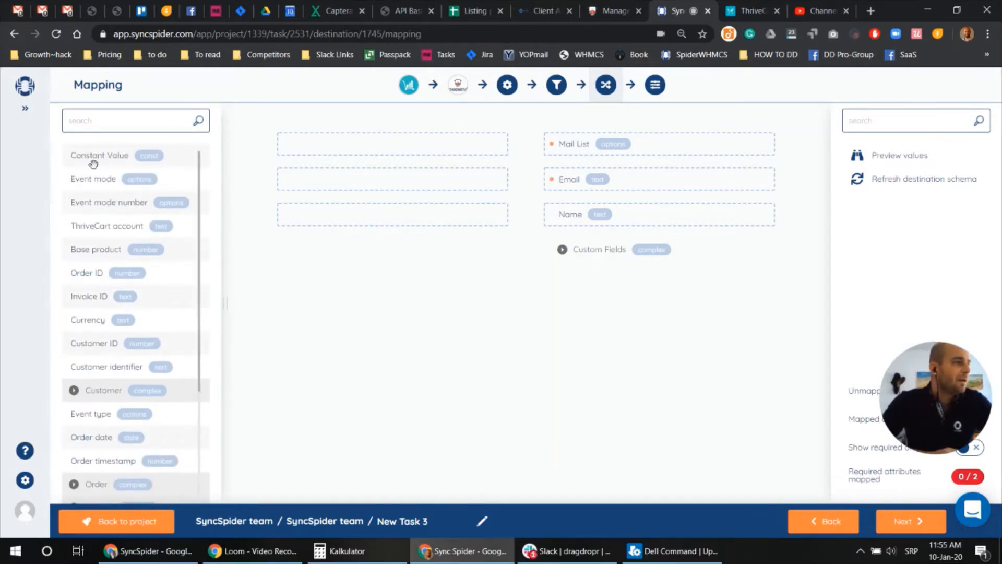
drag(90, 155, 313, 146)
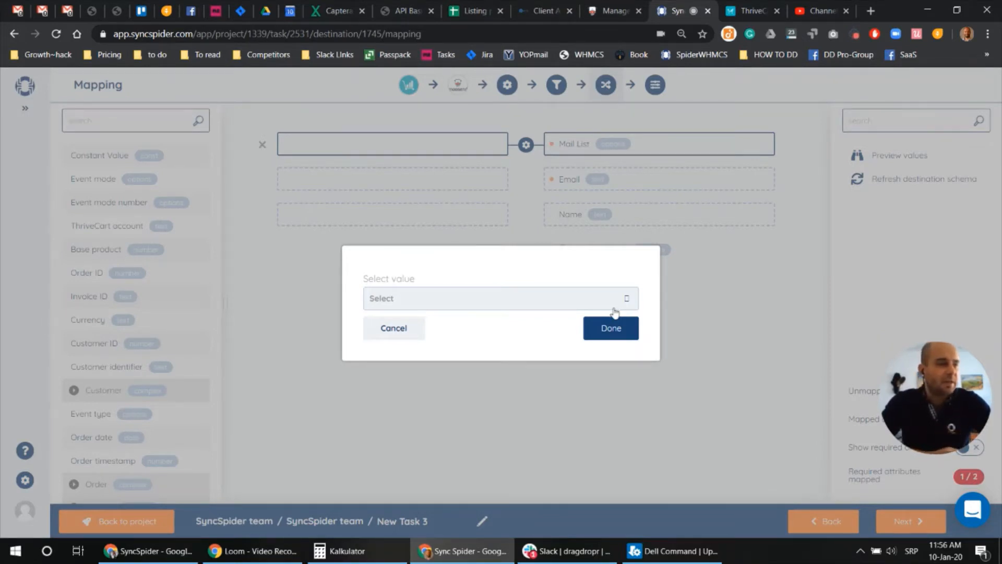
click(596, 301)
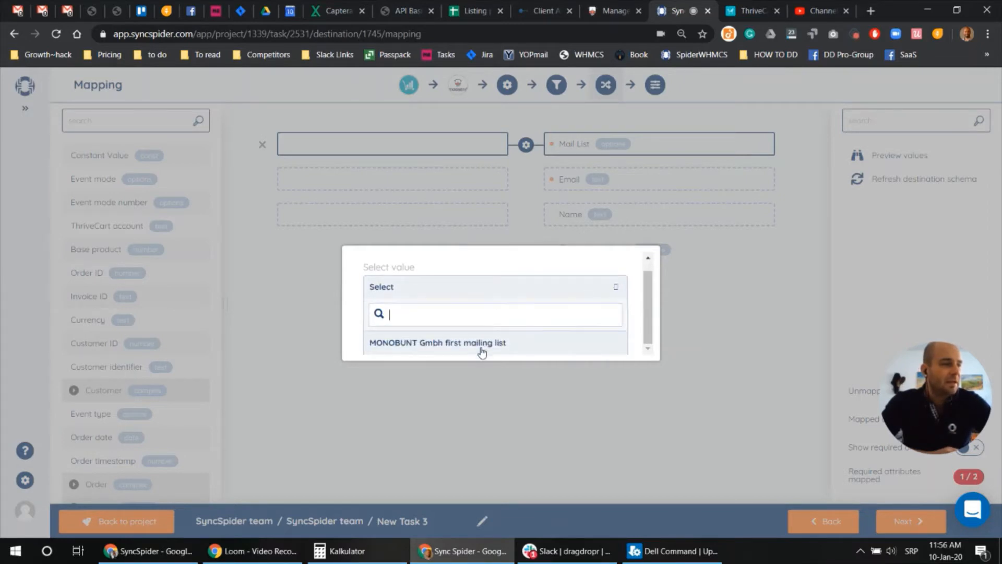
click(481, 347)
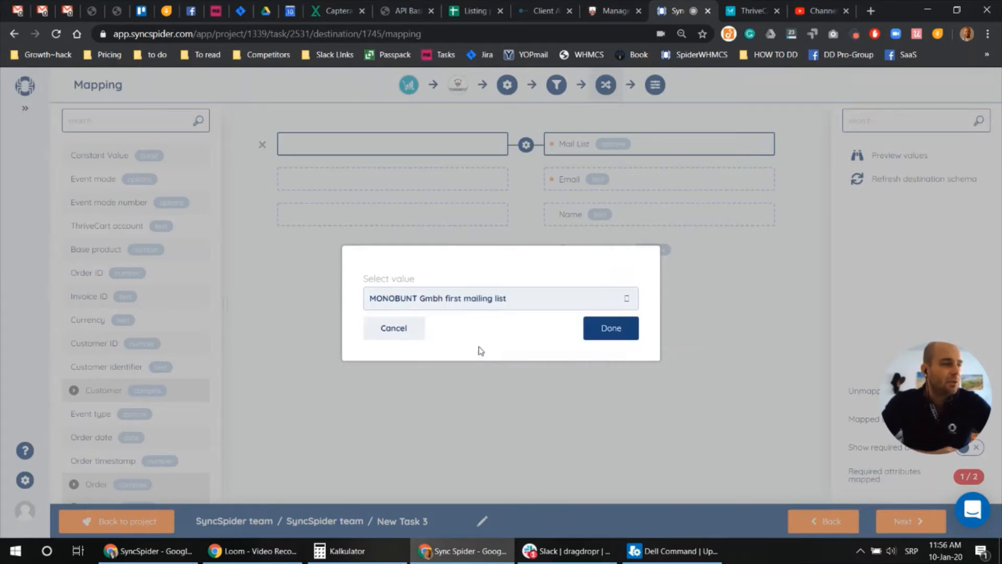
click(616, 335)
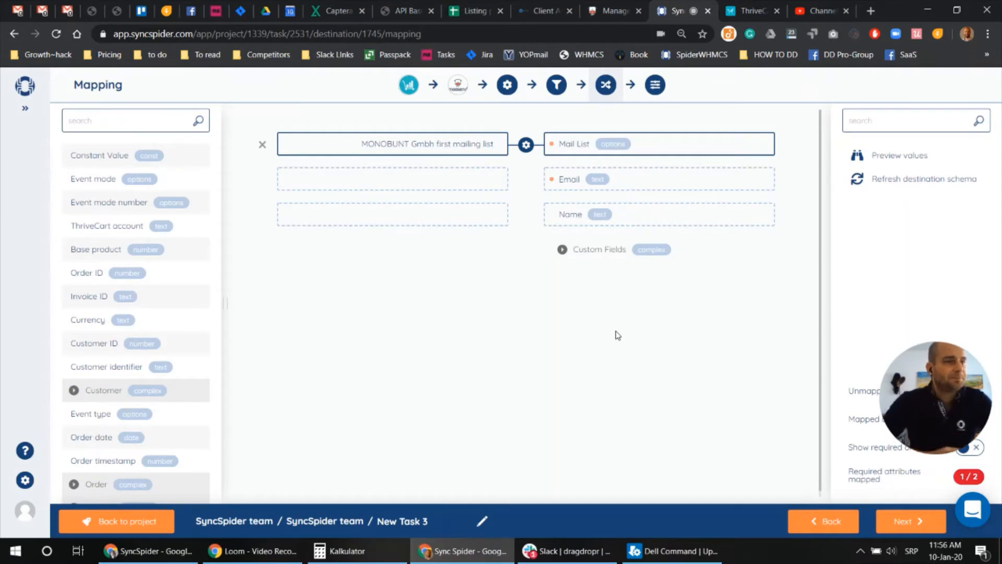
Map the ThriveCart customer's Email and Name onto Moosend's Email and Name fields
scroll(122, 227, down, 2)
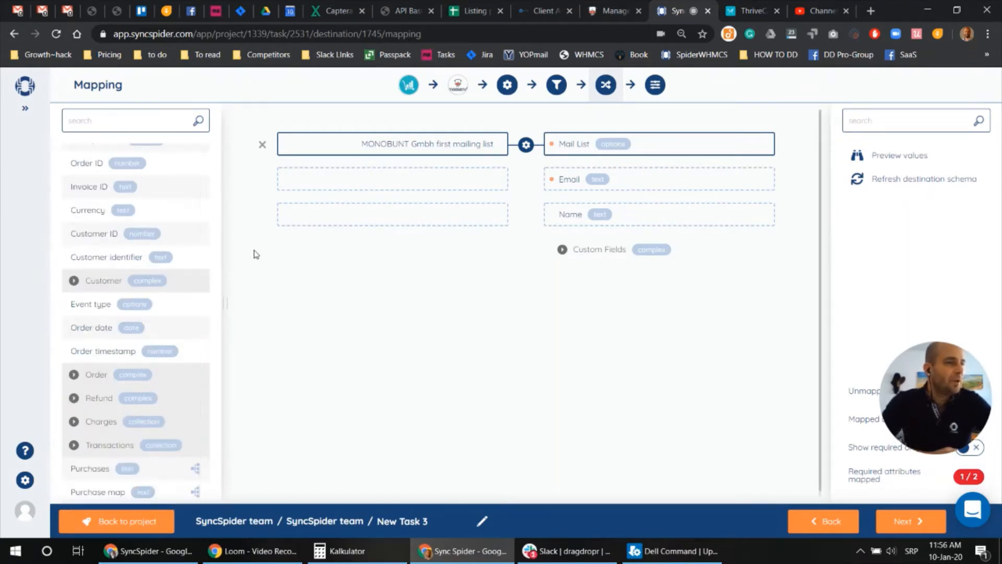
click(73, 281)
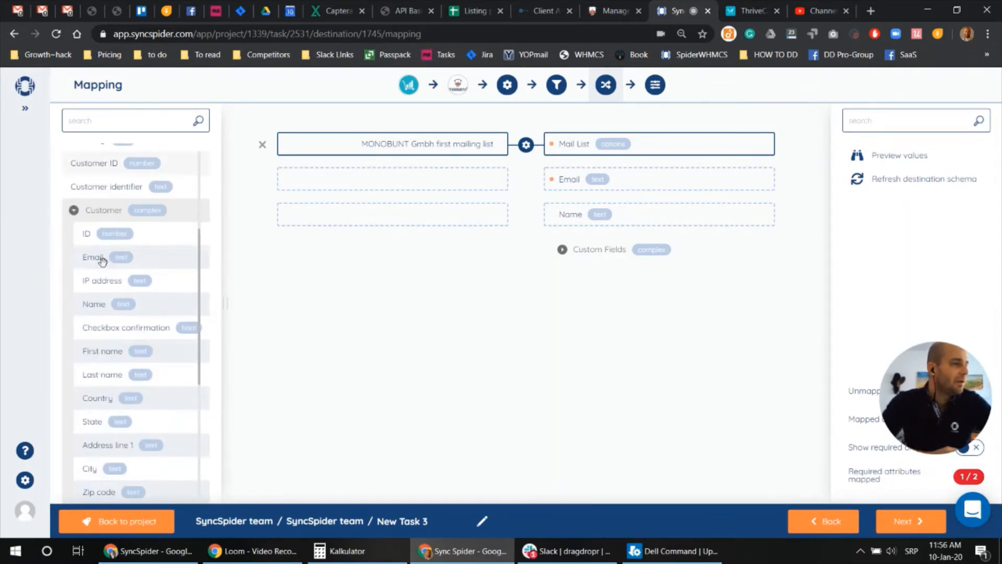
drag(105, 263, 308, 186)
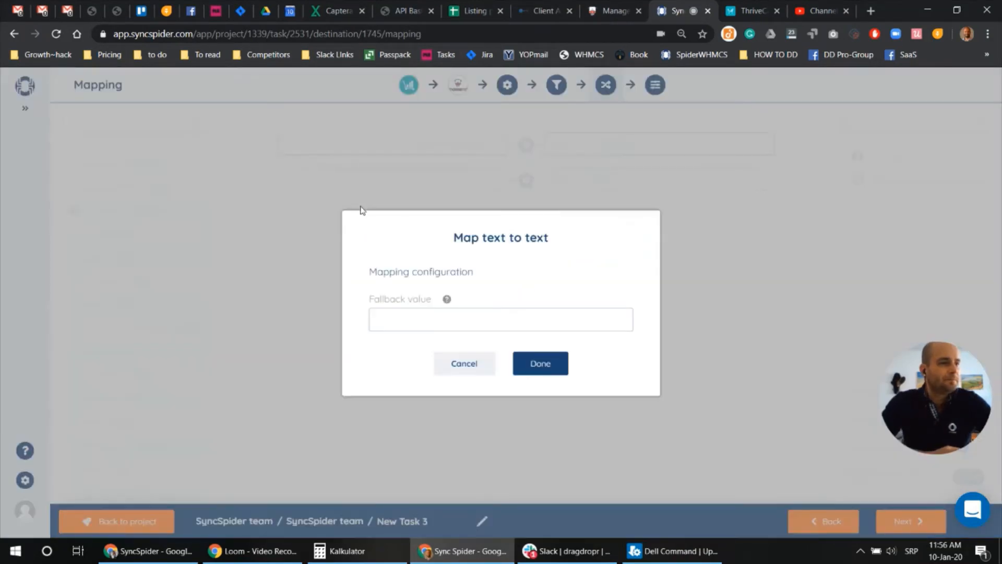
click(535, 363)
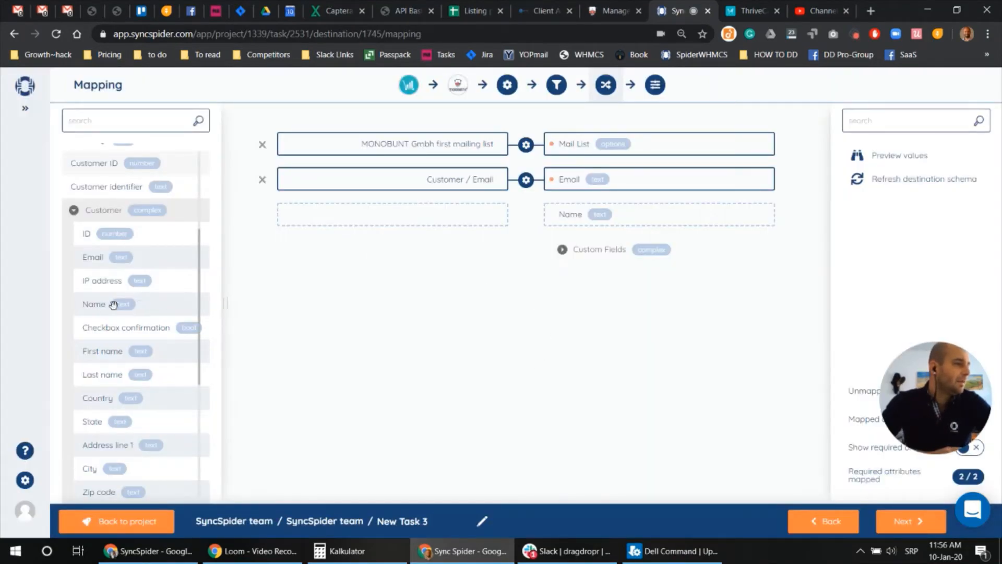
drag(116, 304, 304, 220)
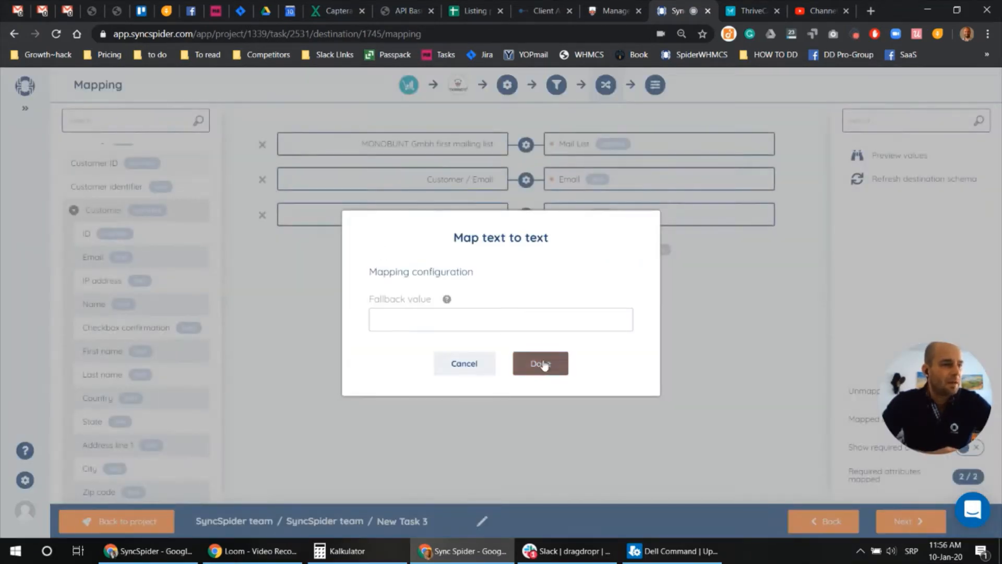
click(543, 366)
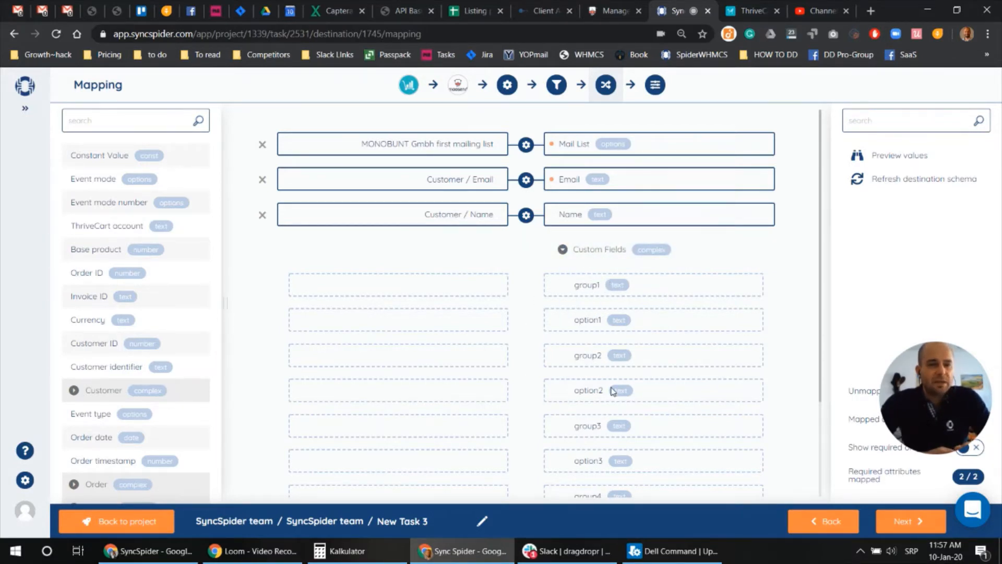
key(ctrl+shift+Tab)
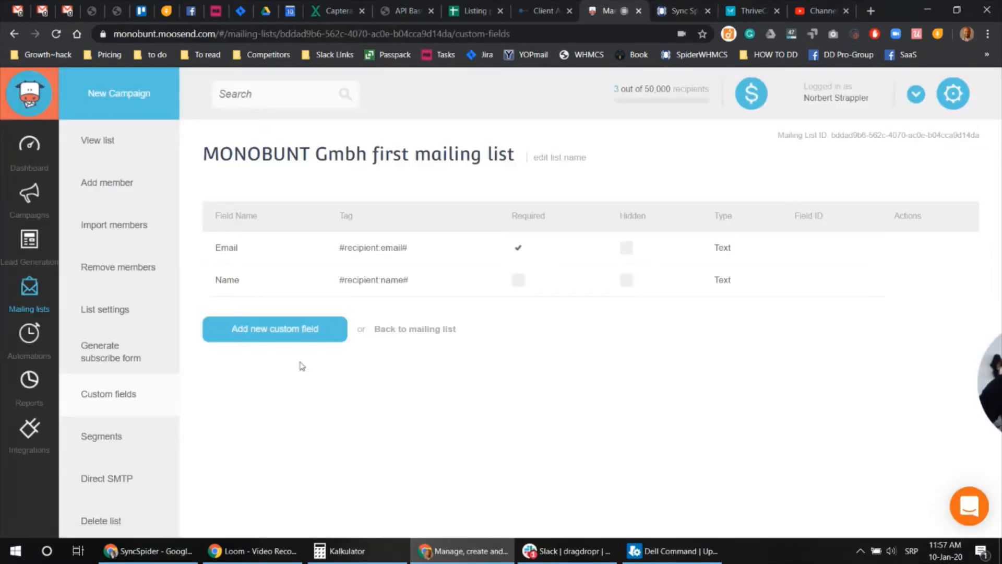
click(99, 148)
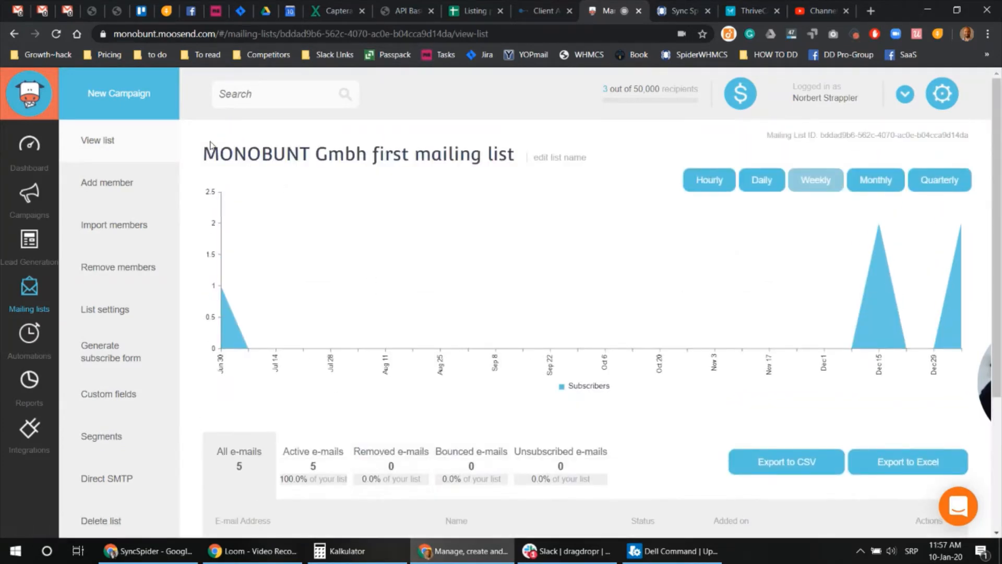
scroll(151, 183, down, 4)
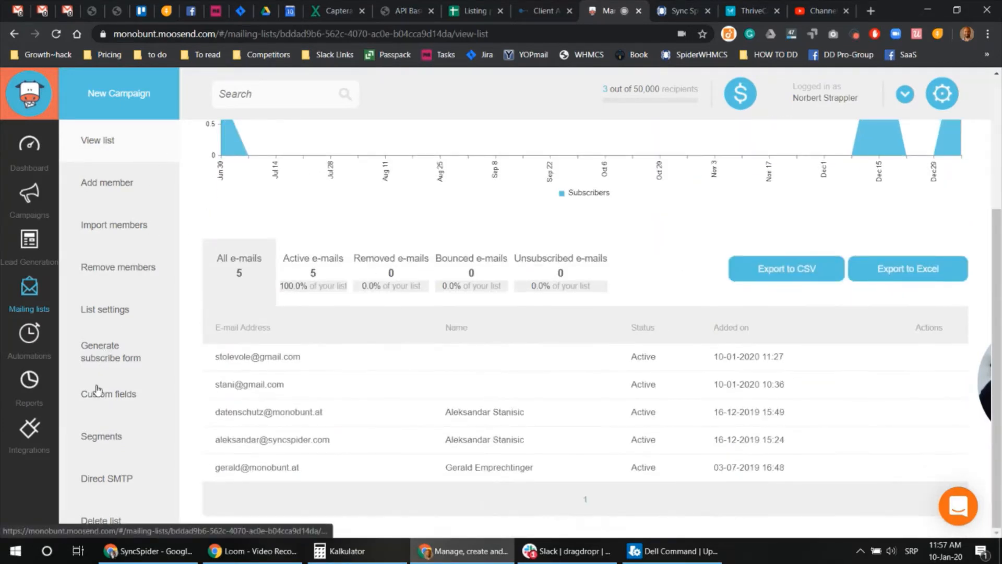
click(102, 400)
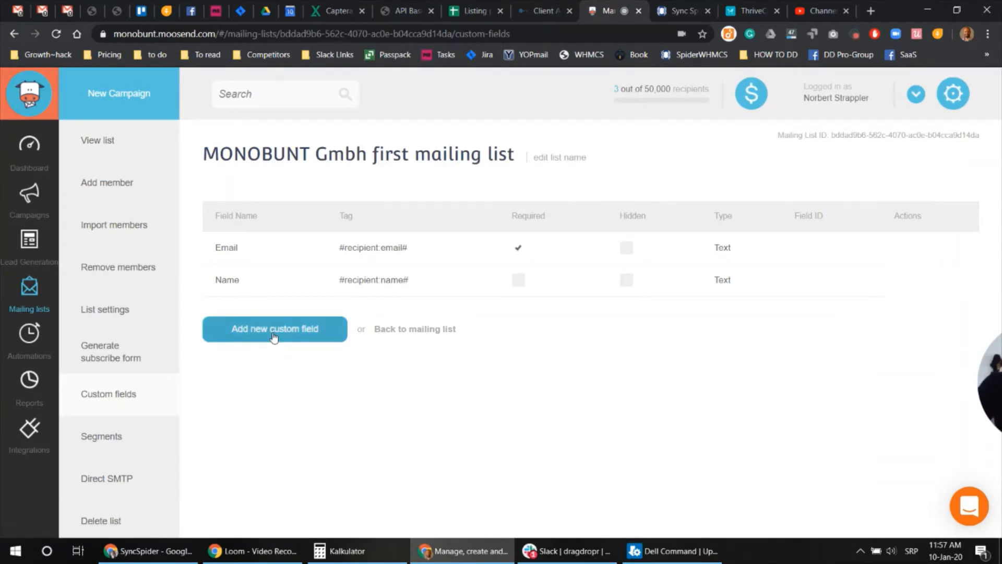
Review the order and customer attributes in the mapping, then view ThriveCart's four active webhooks
click(681, 11)
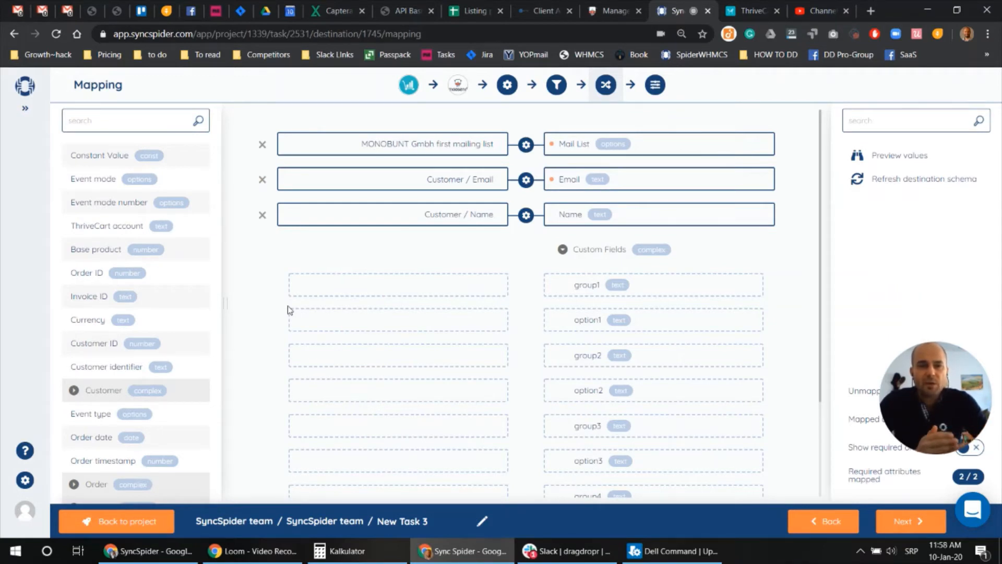
scroll(105, 300, down, 2)
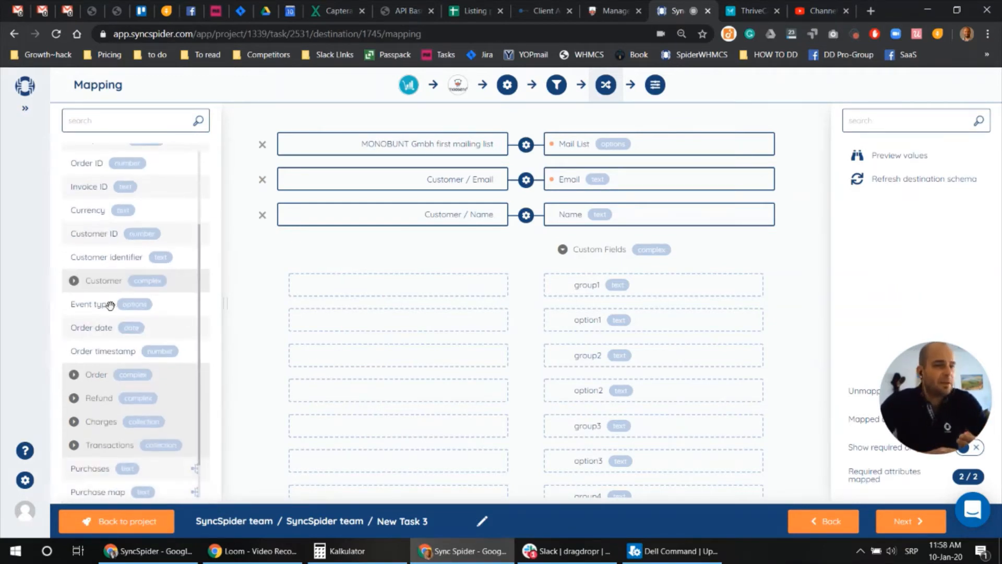
scroll(111, 306, down, 1)
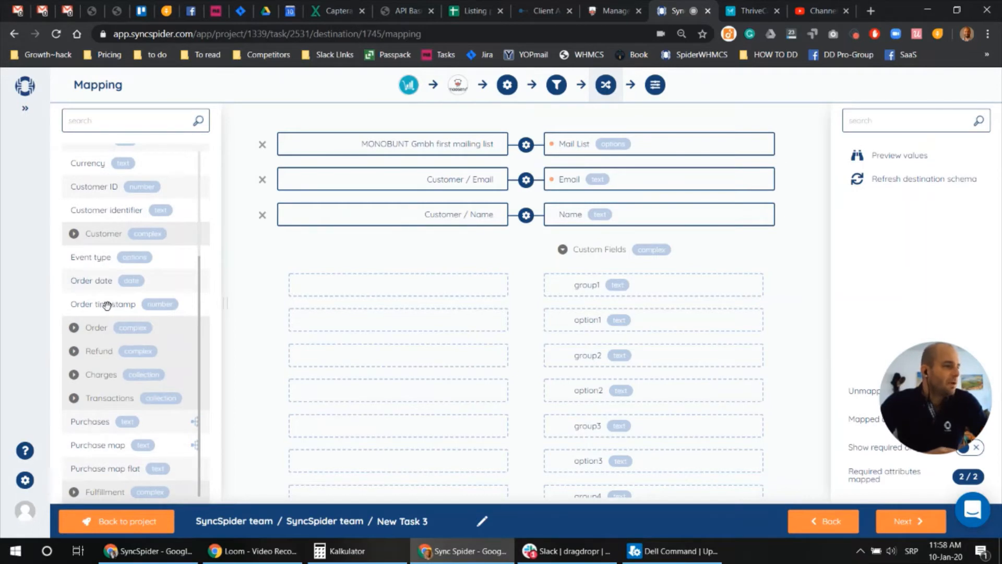
click(74, 327)
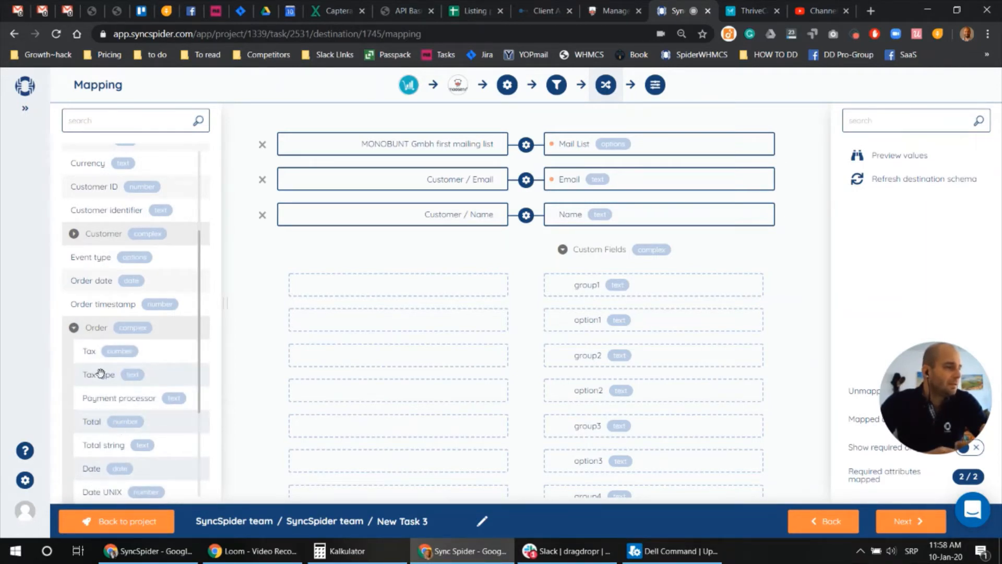
scroll(117, 460, down, 3)
scroll(126, 405, up, 3)
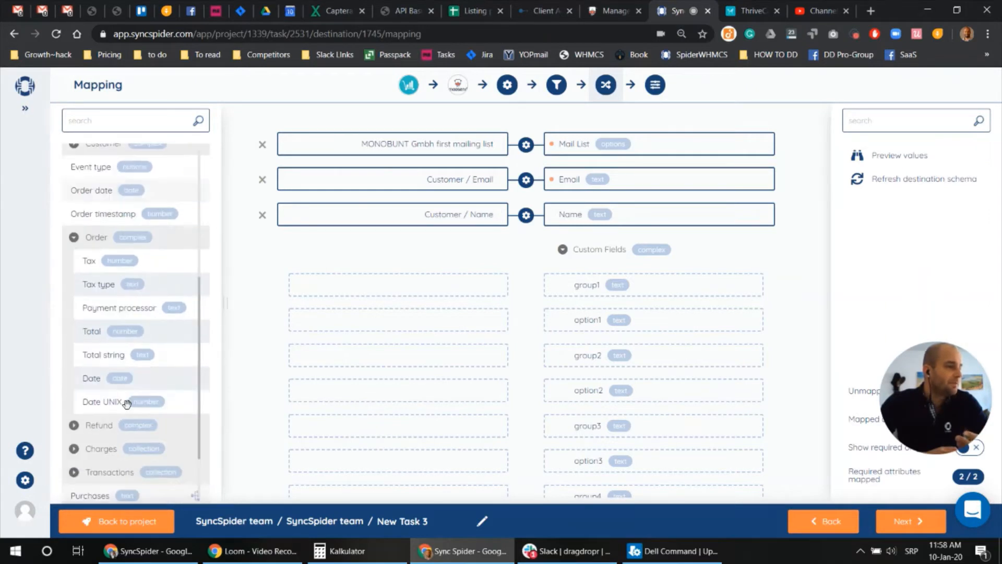
scroll(125, 402, up, 3)
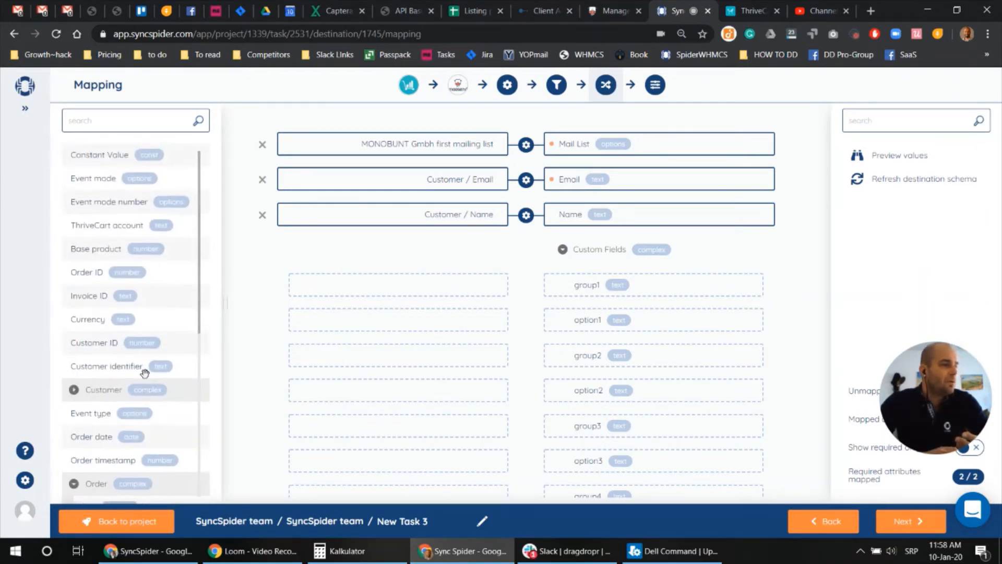
scroll(143, 378, down, 2)
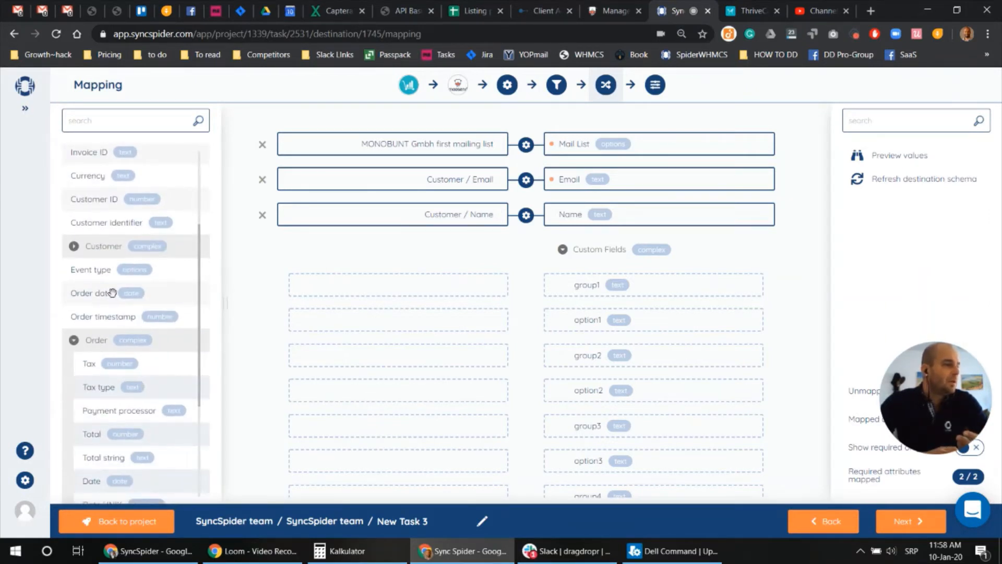
click(74, 246)
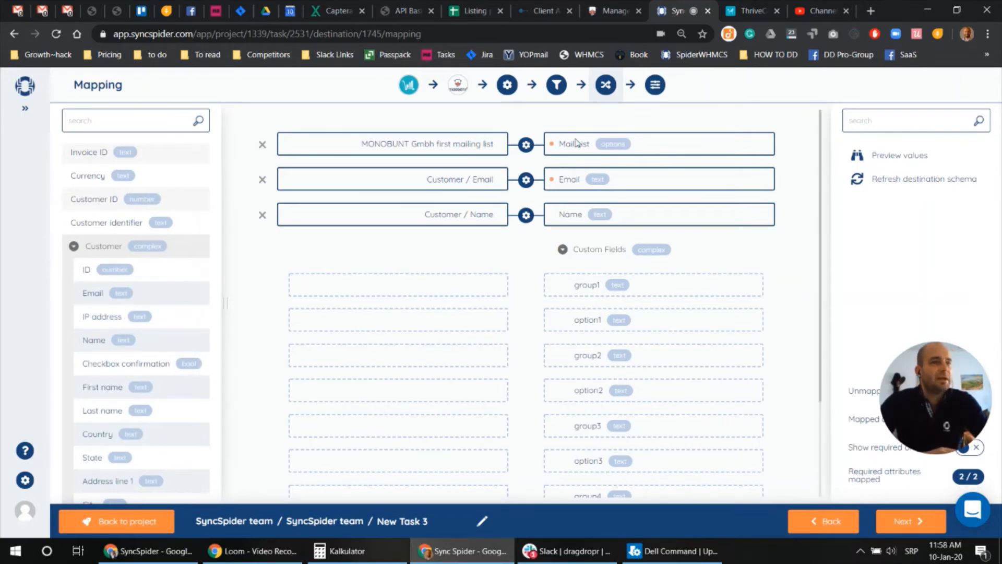
click(749, 8)
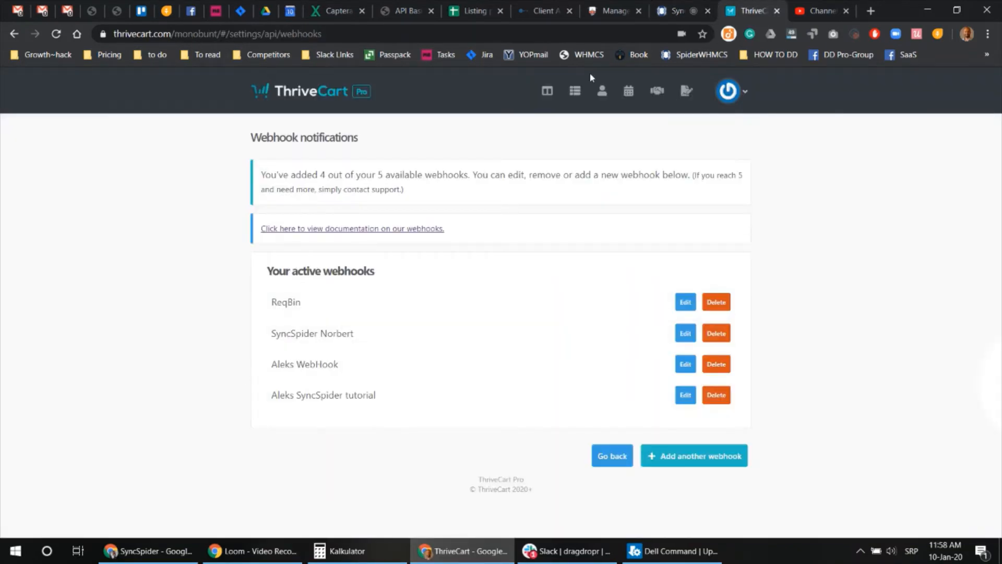
Add a required text custom field 'Order' to the Moosend mailing list
click(616, 10)
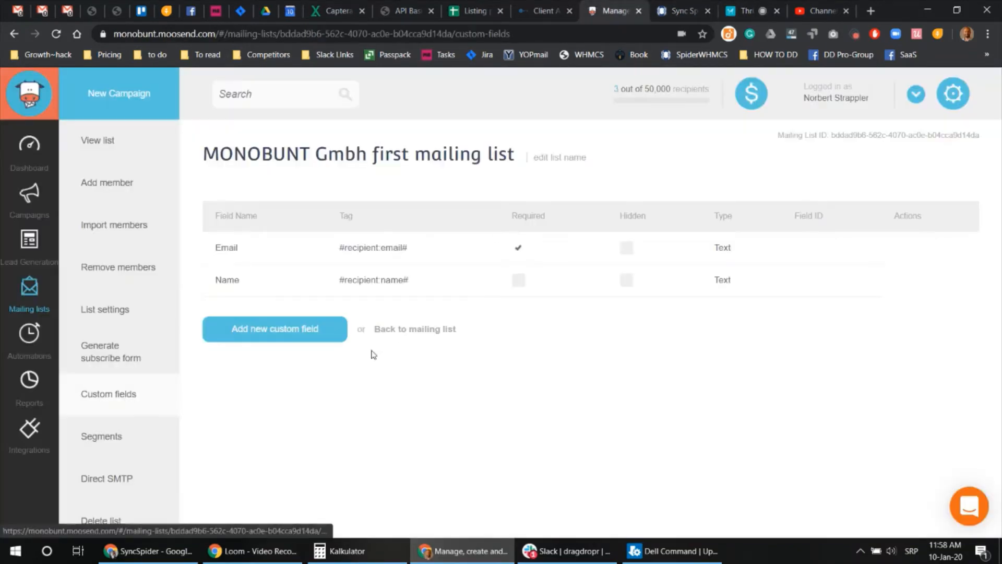
click(304, 329)
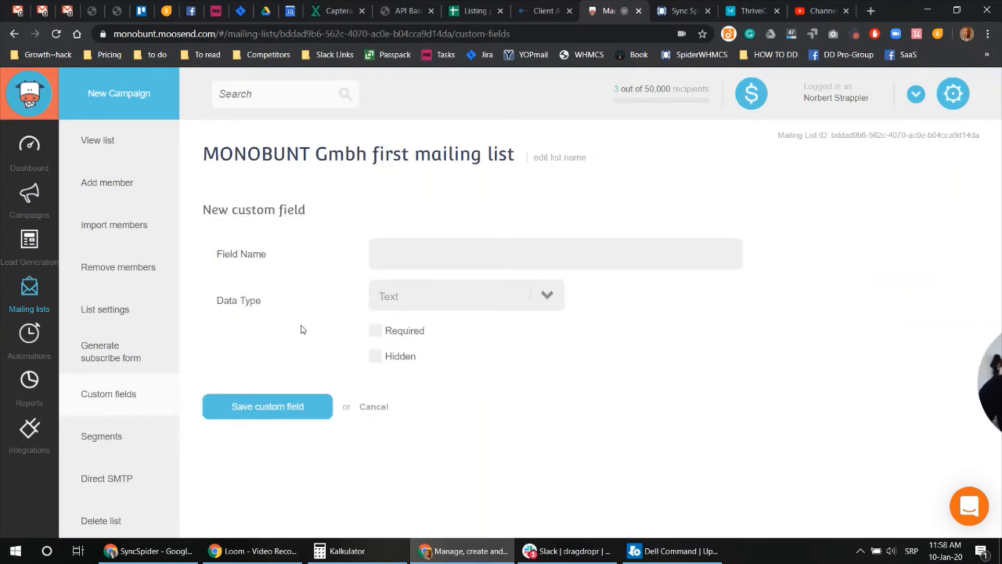
click(375, 251)
text(Or)
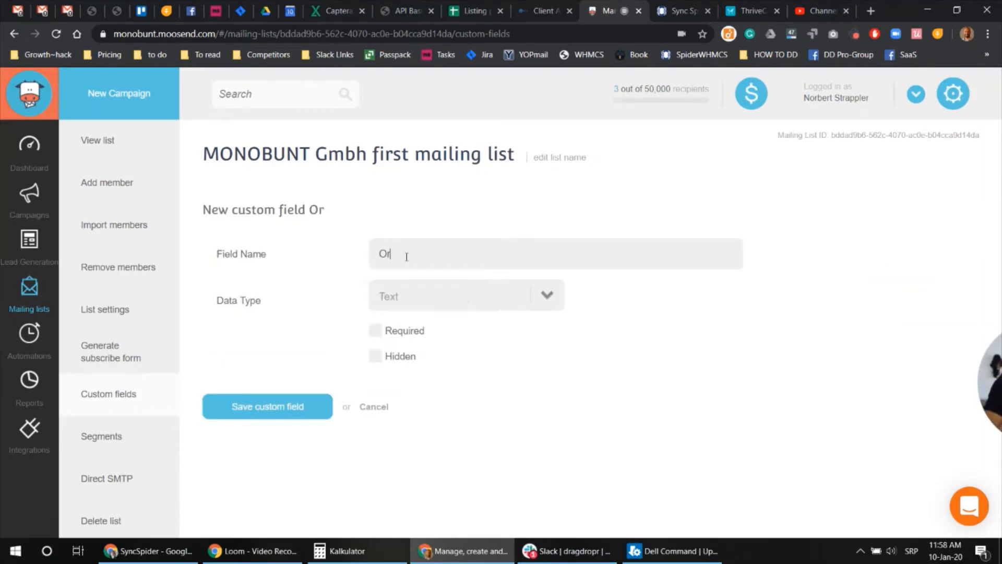
text(der)
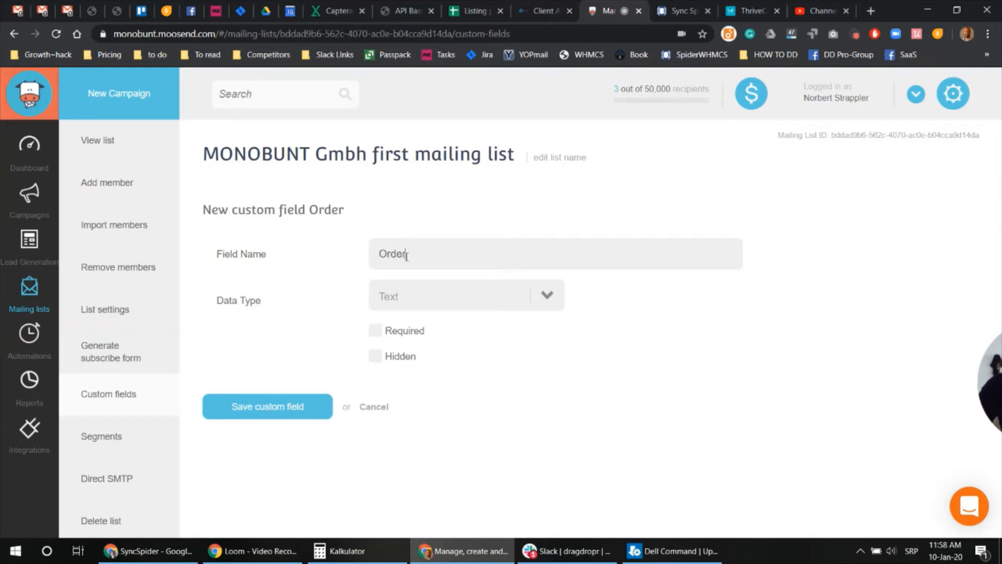
click(376, 332)
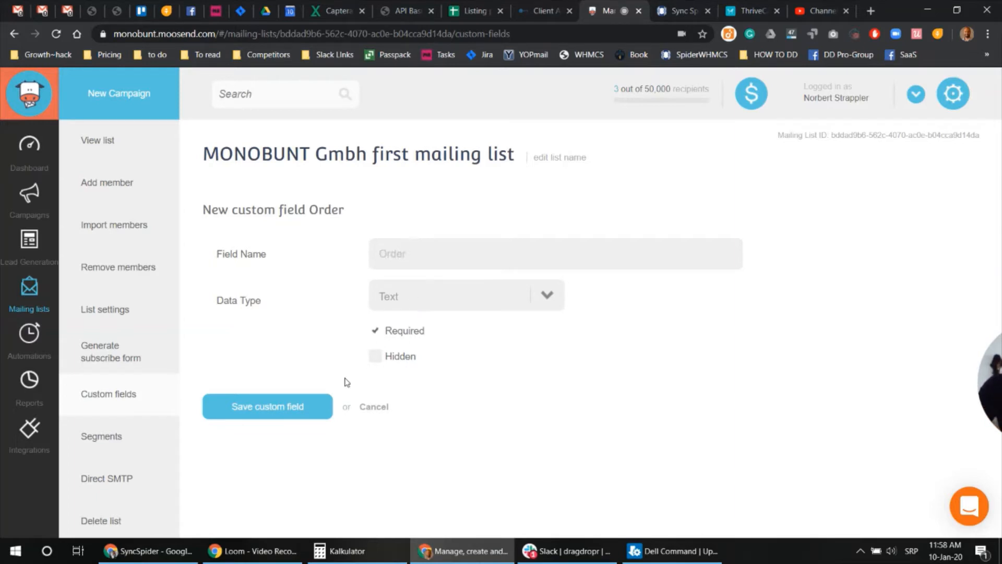
click(272, 411)
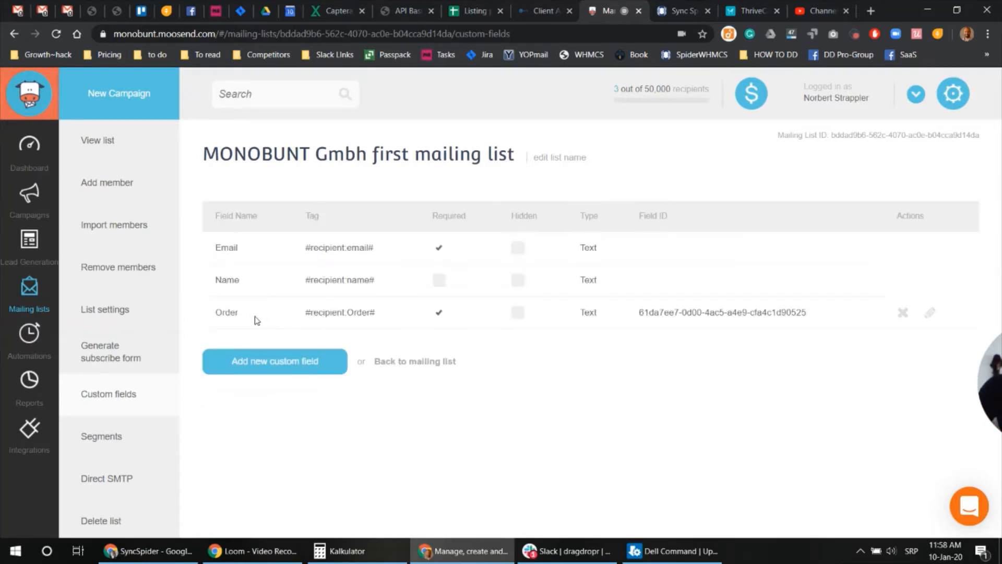
drag(238, 310, 211, 312)
Map the constant value 'Order' to the mailing list's group1 custom field
click(679, 11)
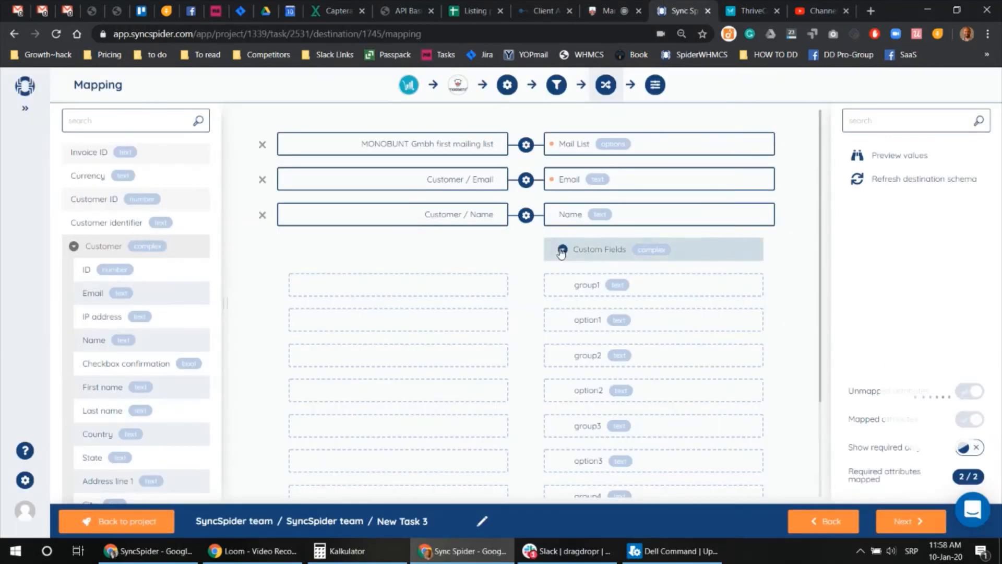
scroll(172, 343, up, 3)
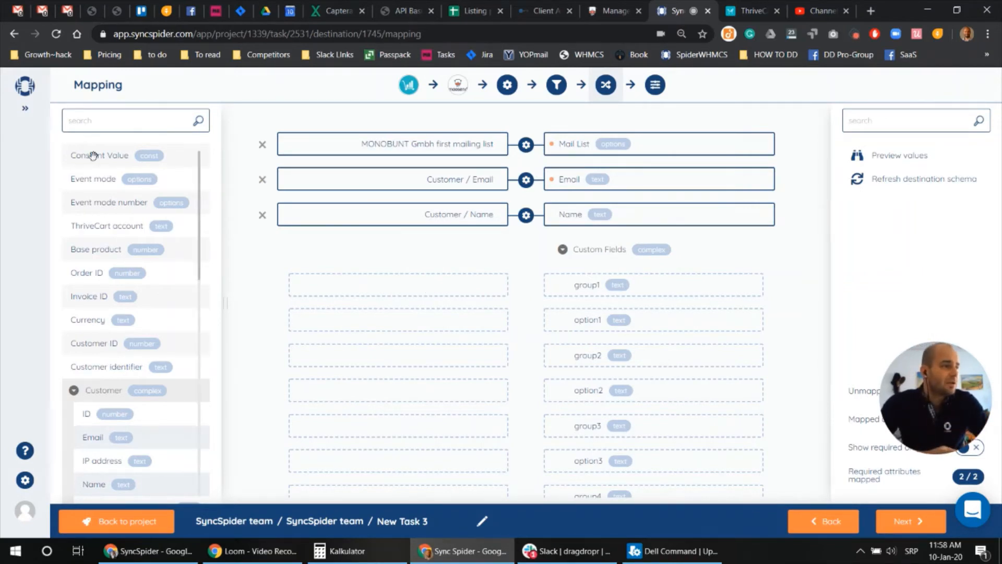
drag(93, 155, 363, 287)
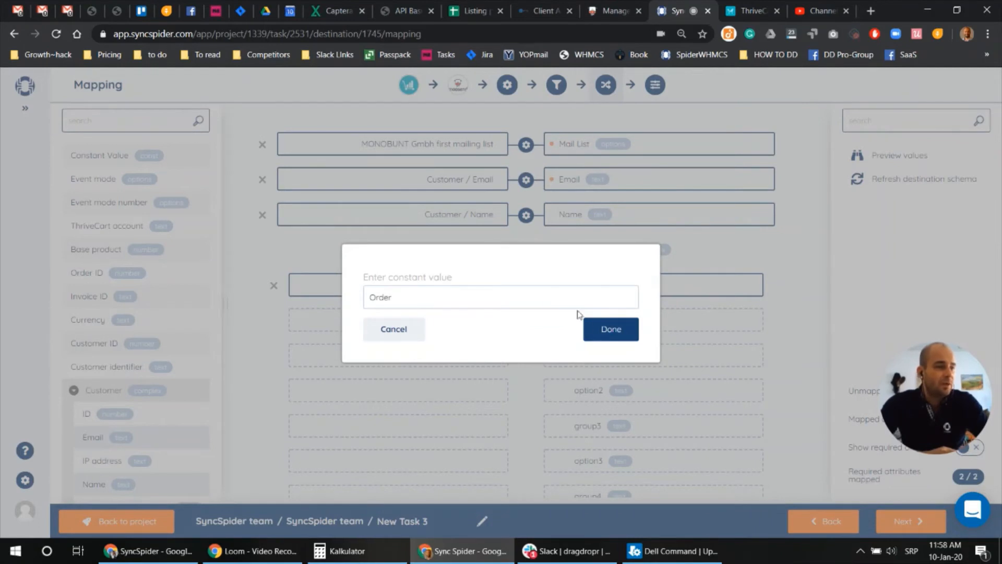
click(603, 329)
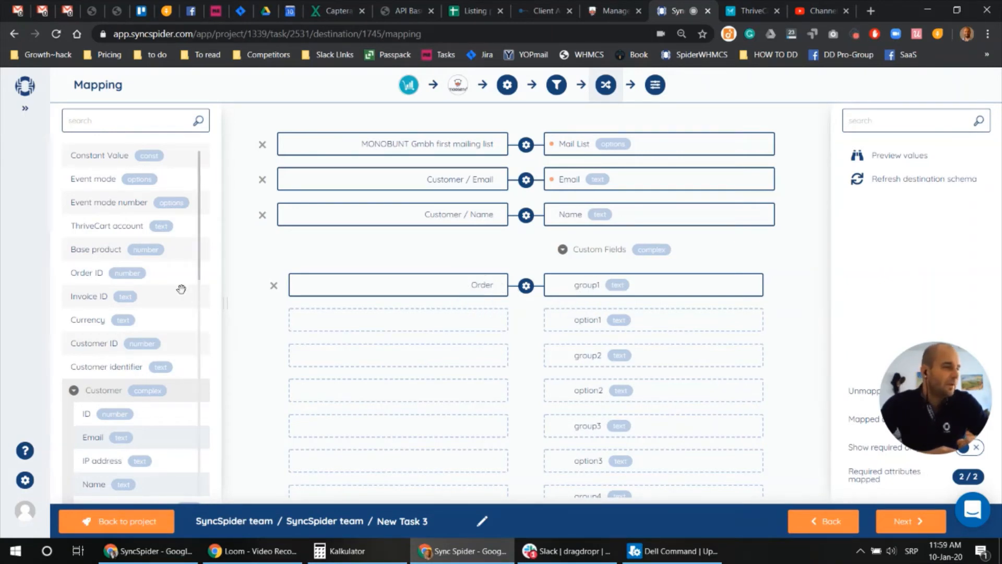
Map ThriveCart Order / Total to option1, converted to text with 2 decimal places
scroll(137, 328, down, 8)
scroll(136, 329, up, 7)
scroll(136, 329, down, 6)
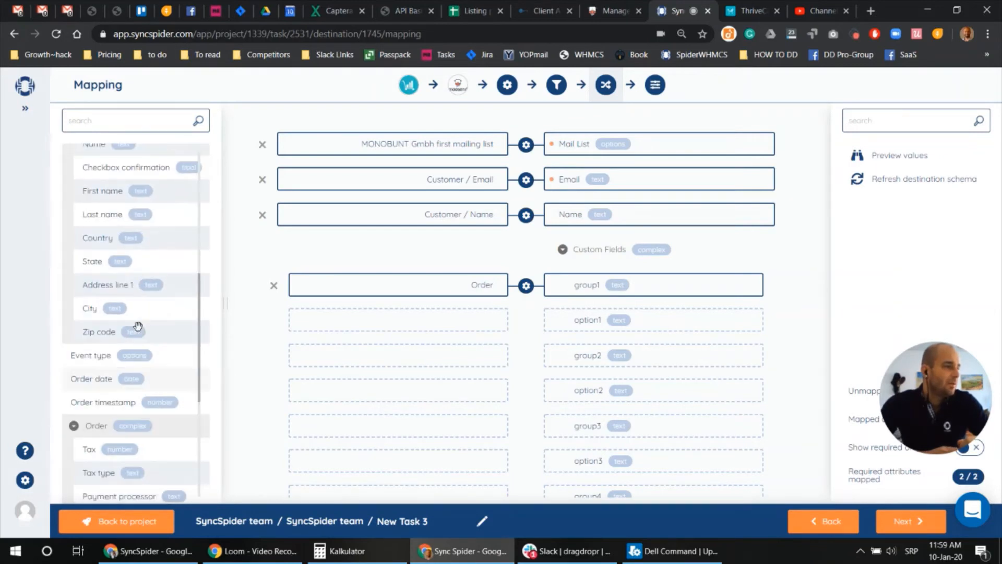
scroll(138, 327, down, 5)
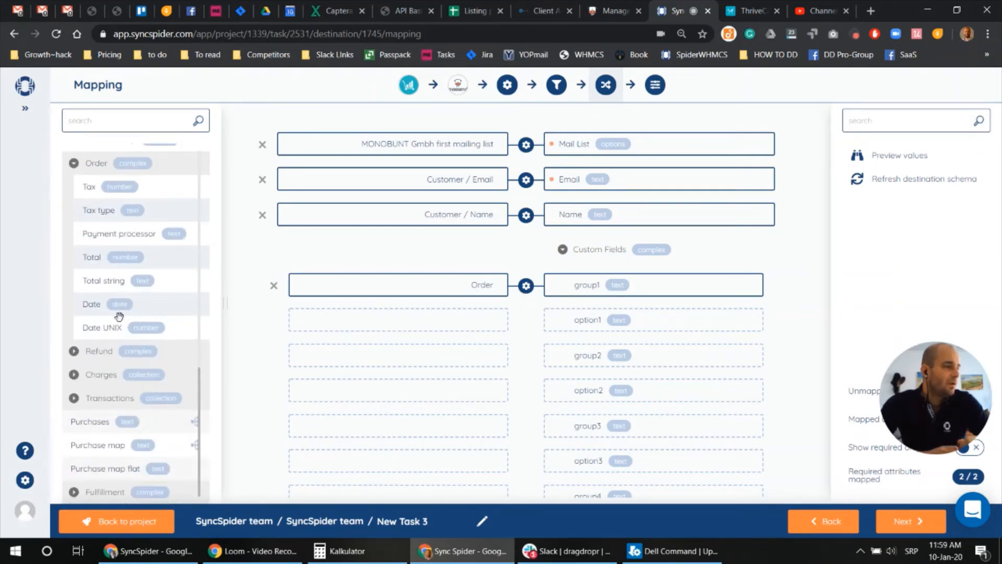
scroll(117, 315, up, 4)
scroll(118, 323, down, 4)
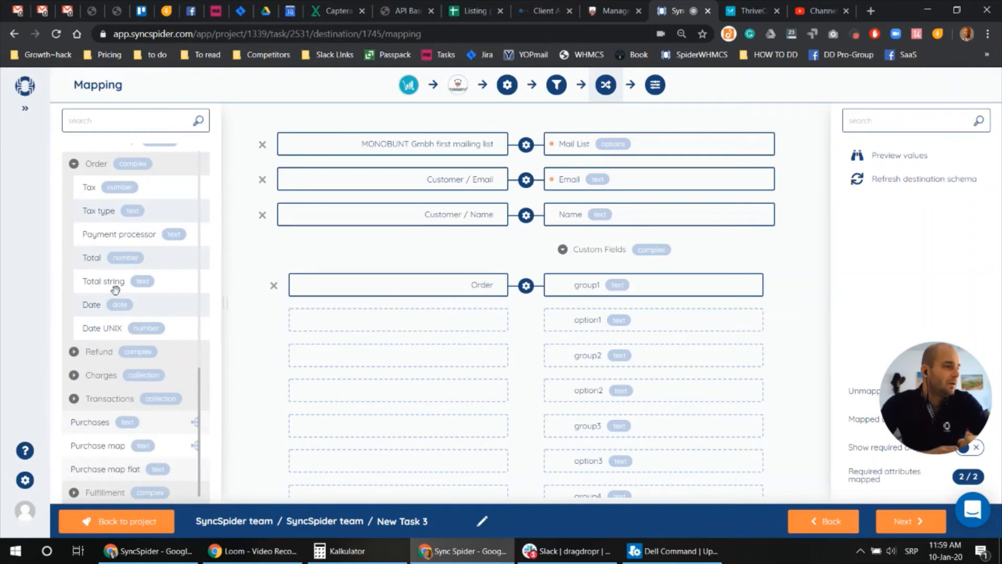
drag(98, 260, 398, 313)
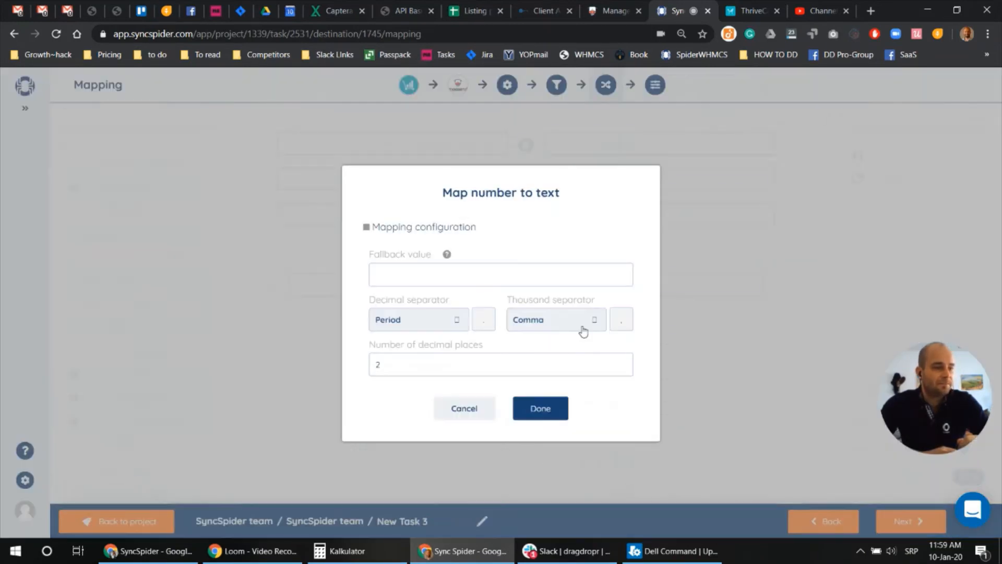
click(539, 408)
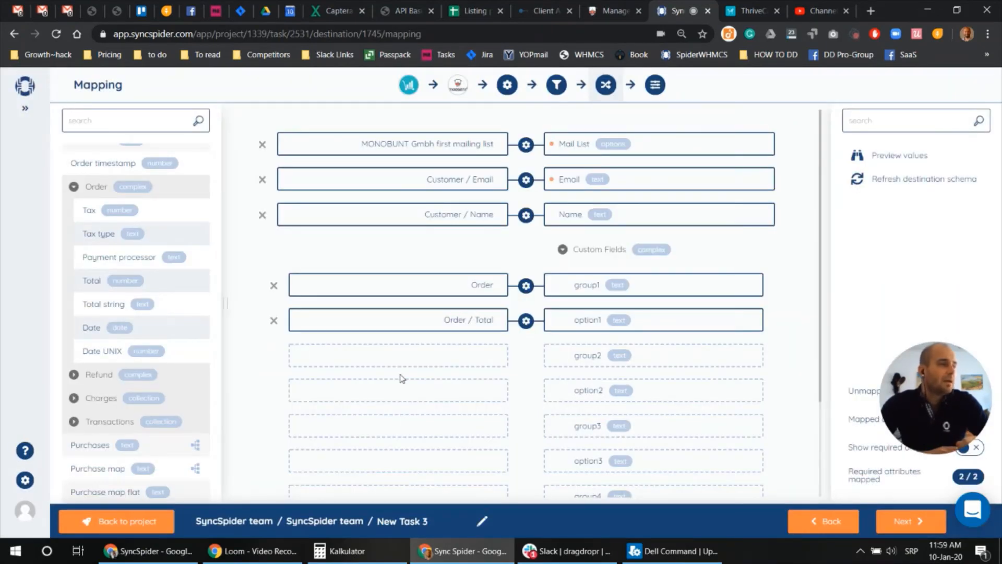
click(614, 11)
Add a required text custom field named 'Id' to the Moosend mailing list
click(286, 365)
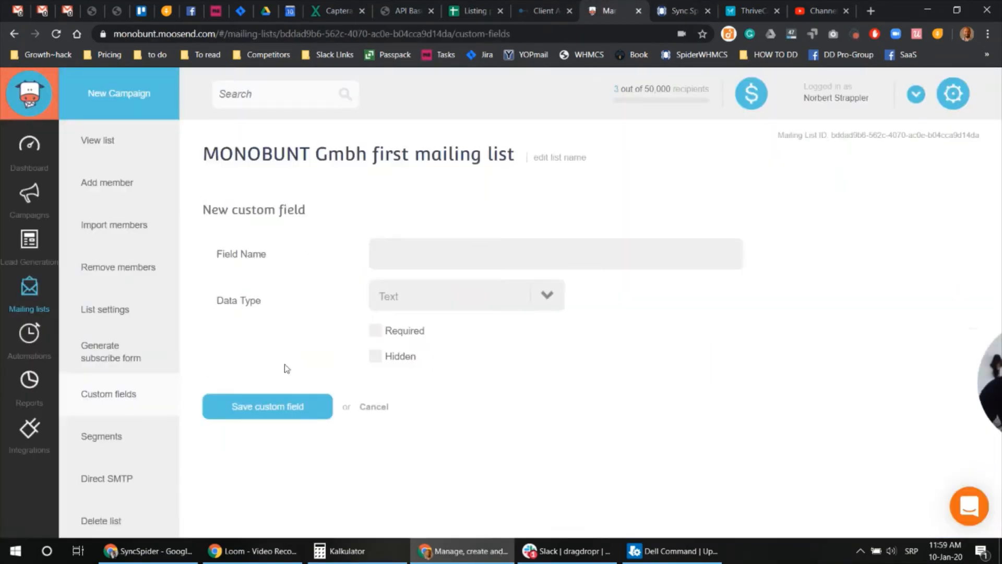
click(392, 254)
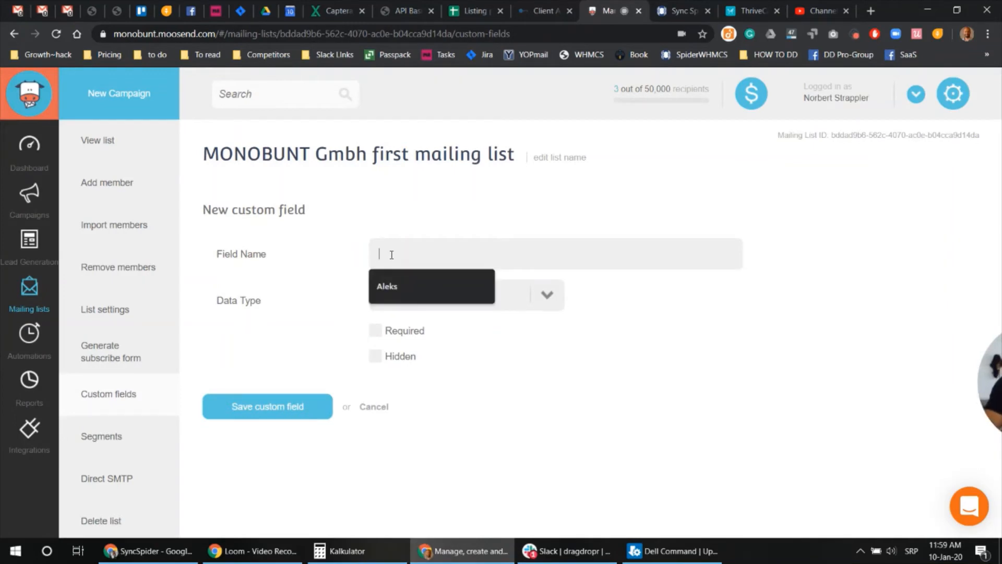
text(Id)
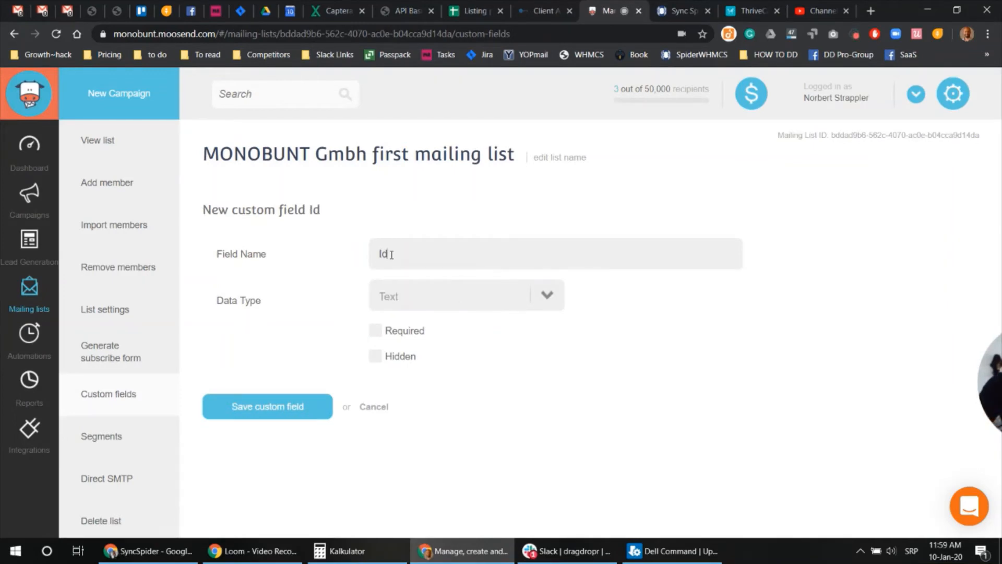
click(376, 331)
click(311, 409)
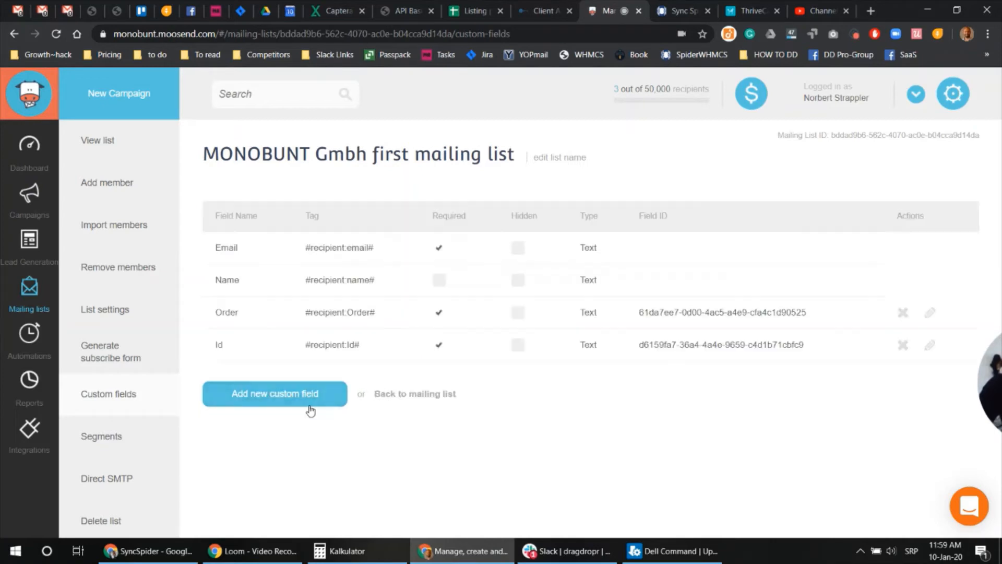
drag(230, 346, 214, 348)
key(ctrl+Tab)
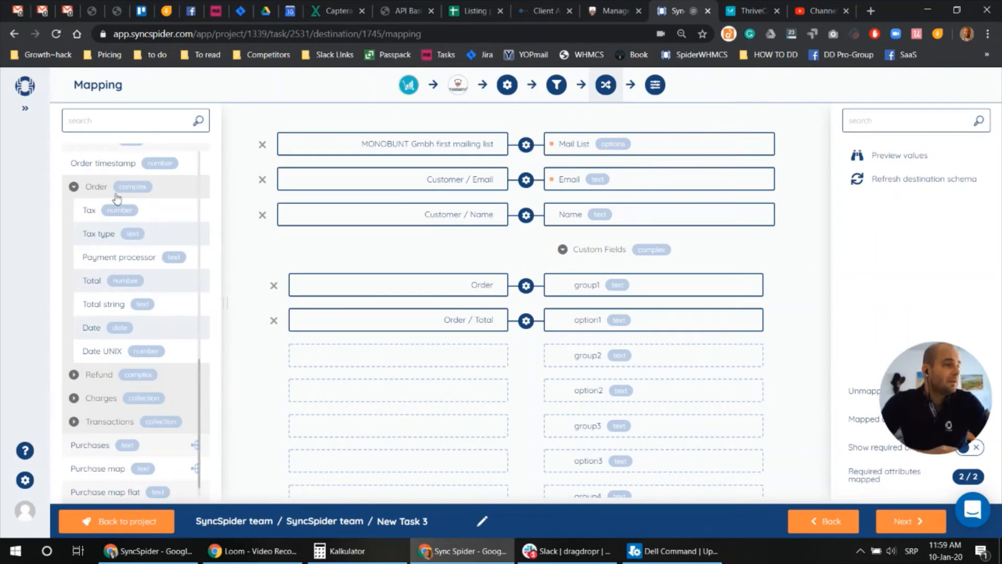
Map the constant value 'Id' to the group2 custom field
scroll(116, 240, up, 8)
drag(112, 156, 392, 357)
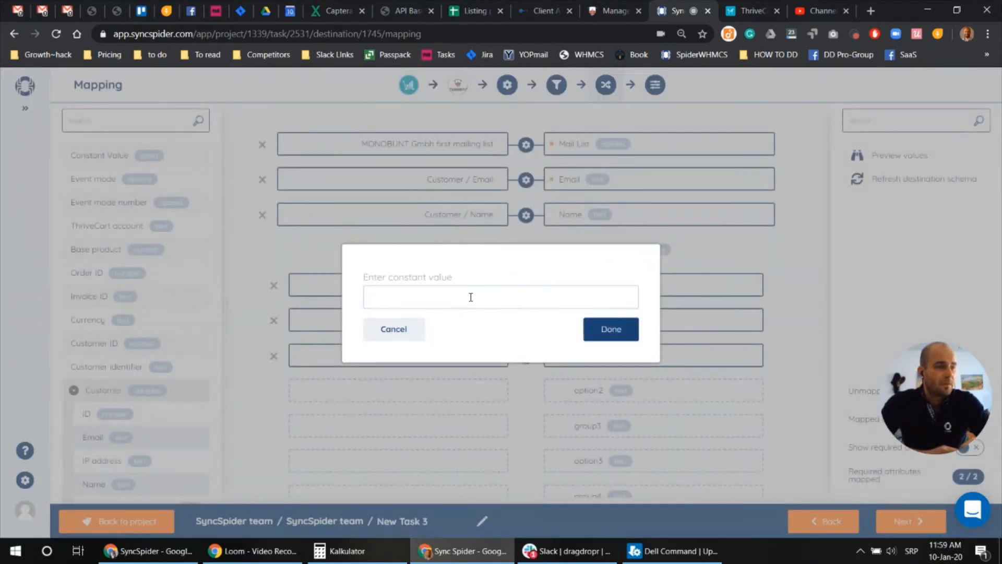
text(Id)
click(609, 332)
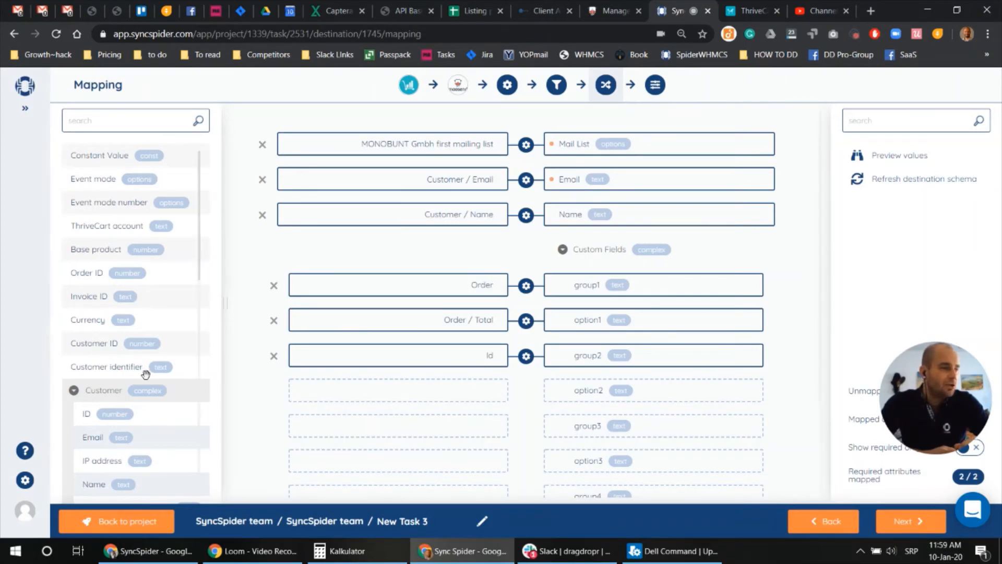
Map Customer / ID to option2 as text and advance to Task Settings
scroll(141, 371, down, 7)
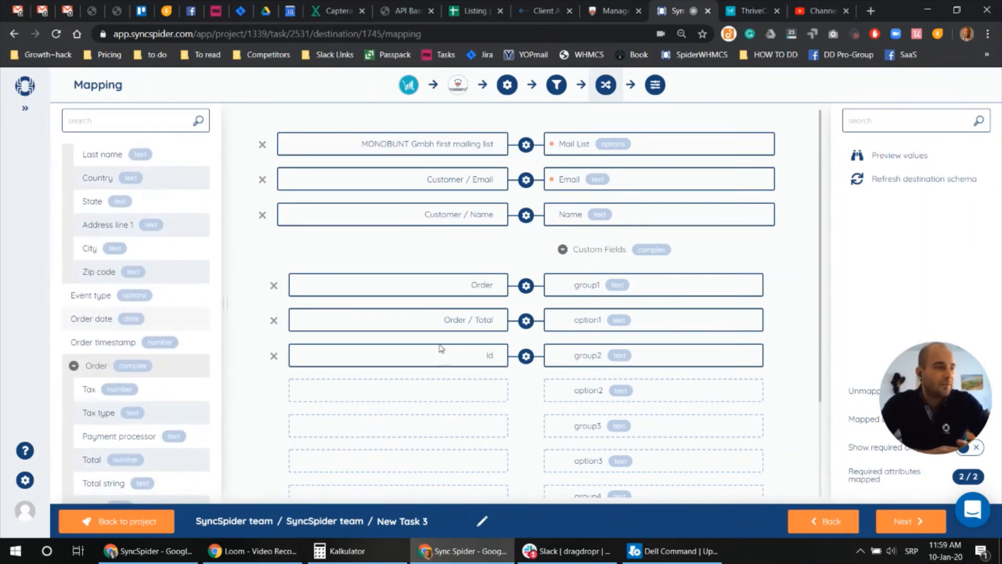
scroll(173, 381, down, 4)
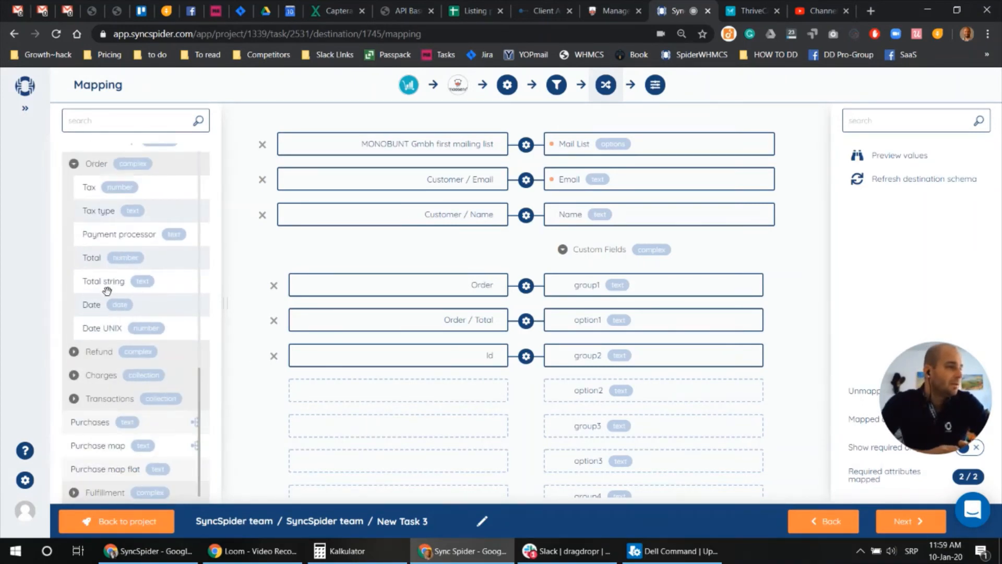
scroll(107, 291, up, 10)
drag(86, 322, 346, 395)
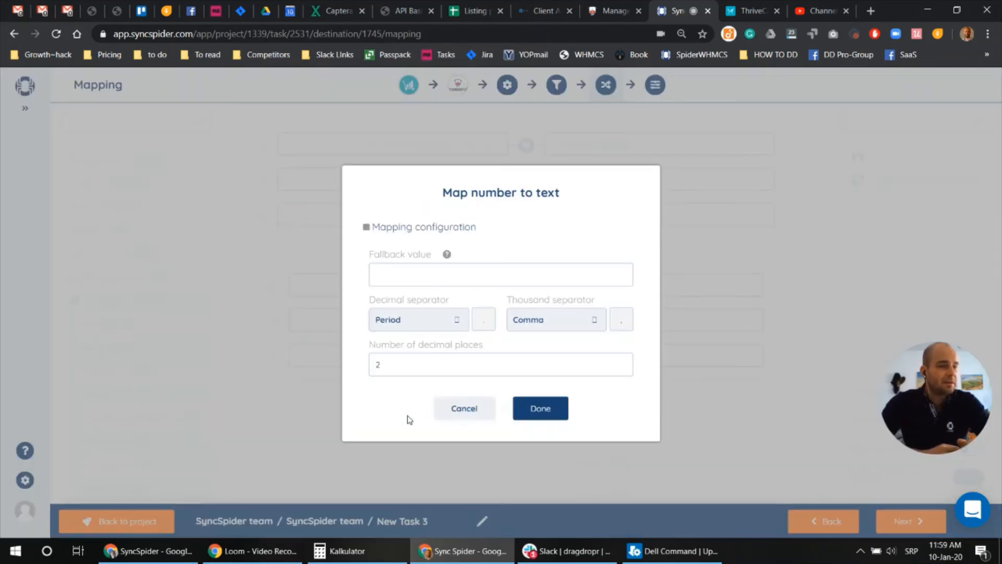
click(540, 409)
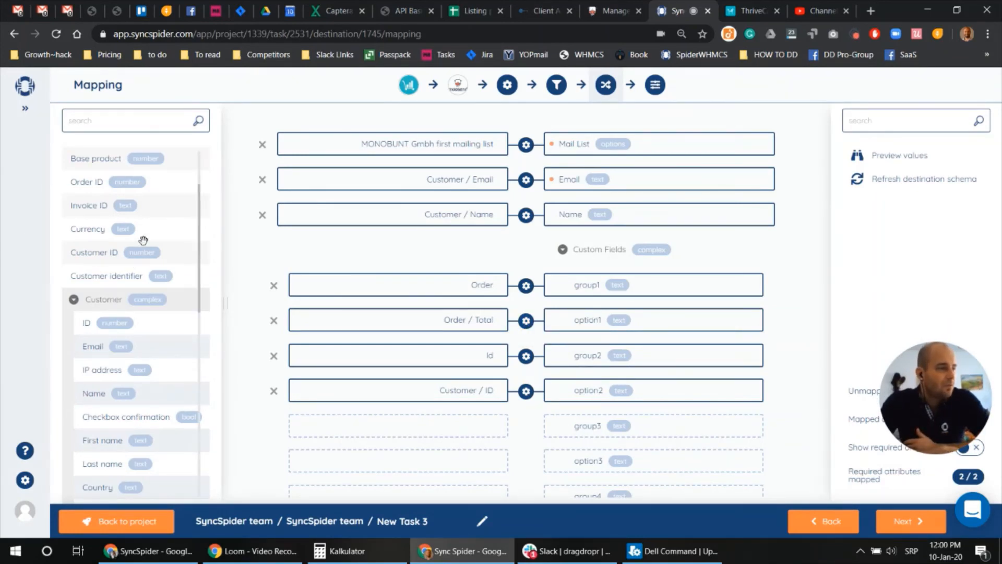
scroll(102, 332, down, 5)
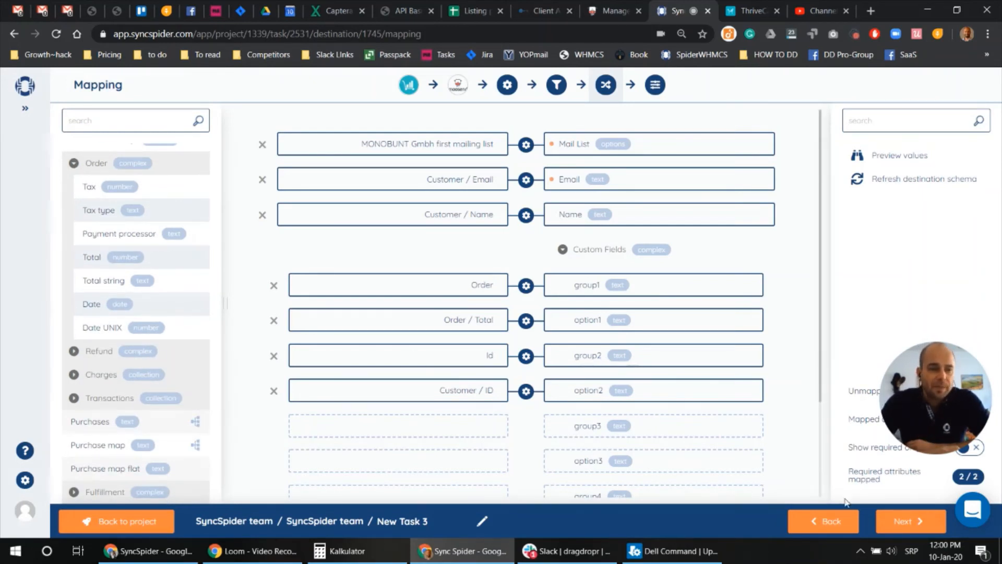
click(908, 522)
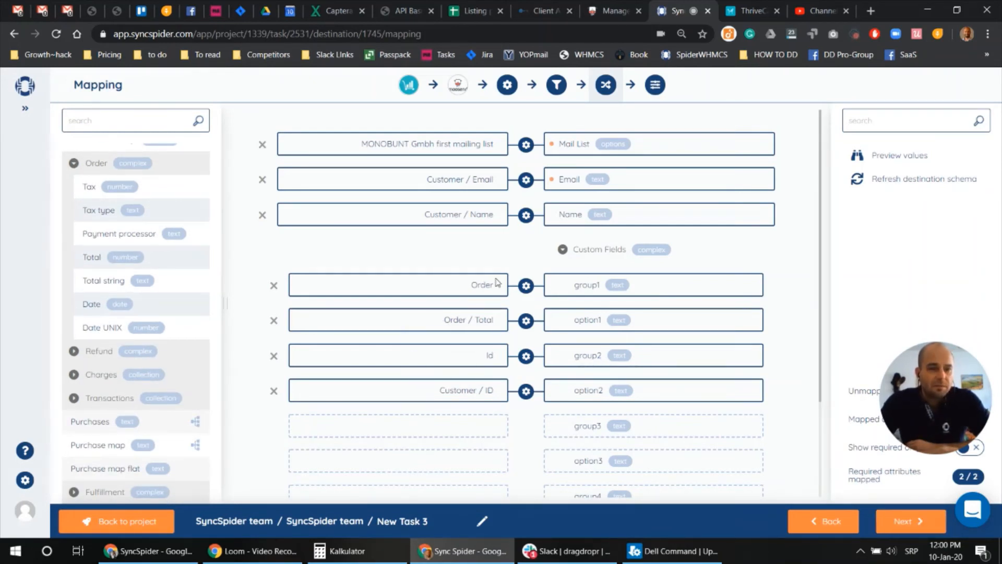
click(917, 526)
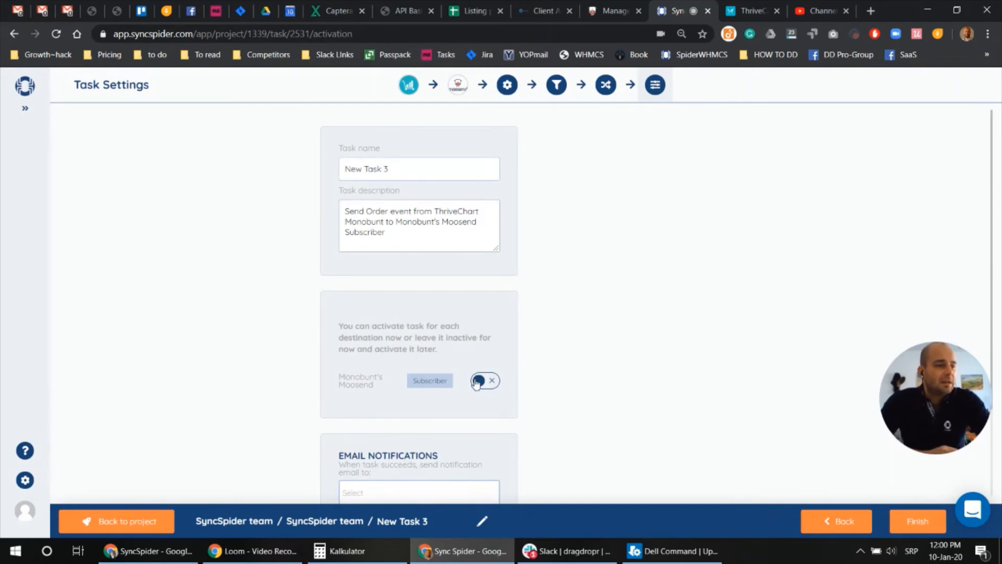
Activate the task for the Moosend subscriber destination and finish the setup
click(477, 383)
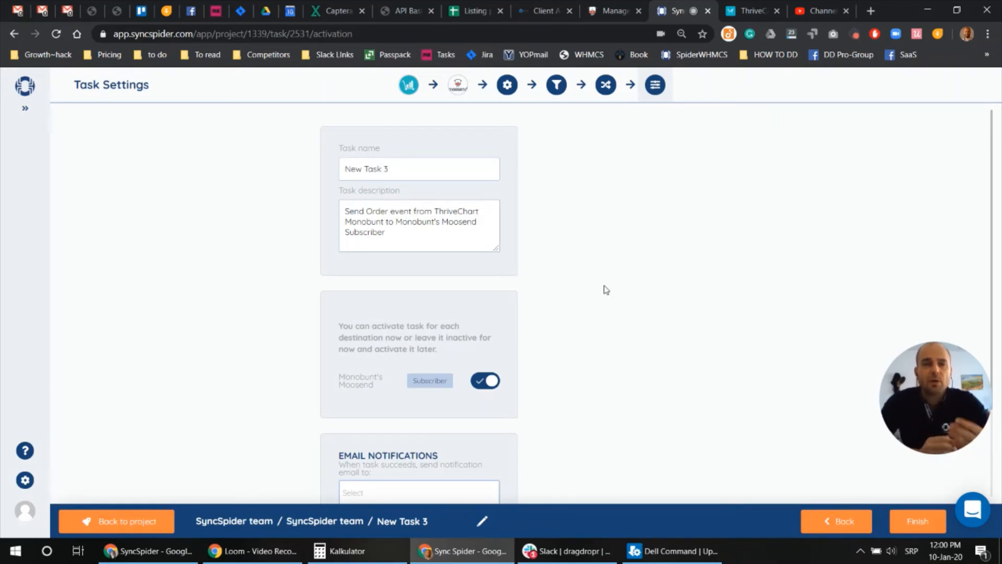
click(916, 522)
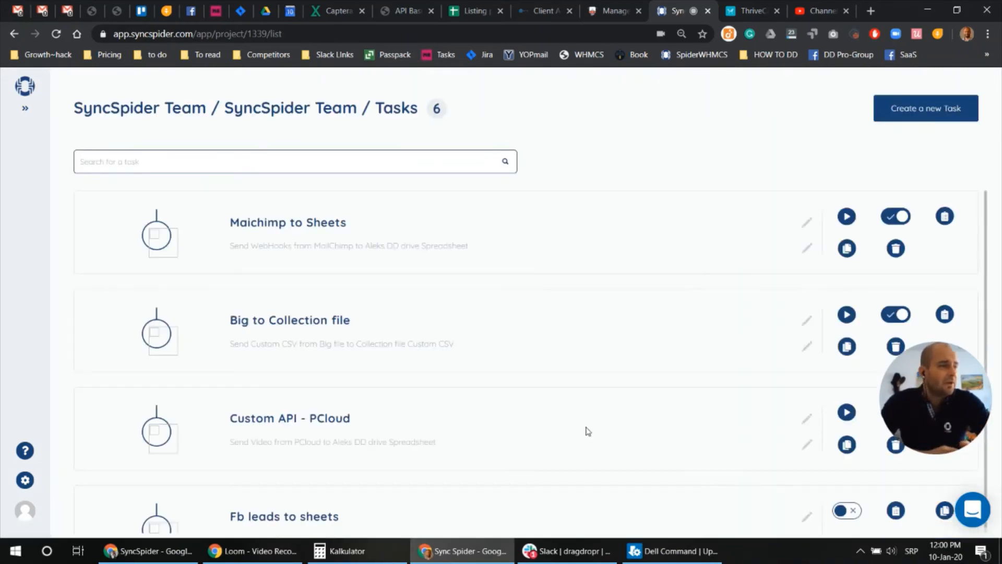
scroll(478, 361, down, 6)
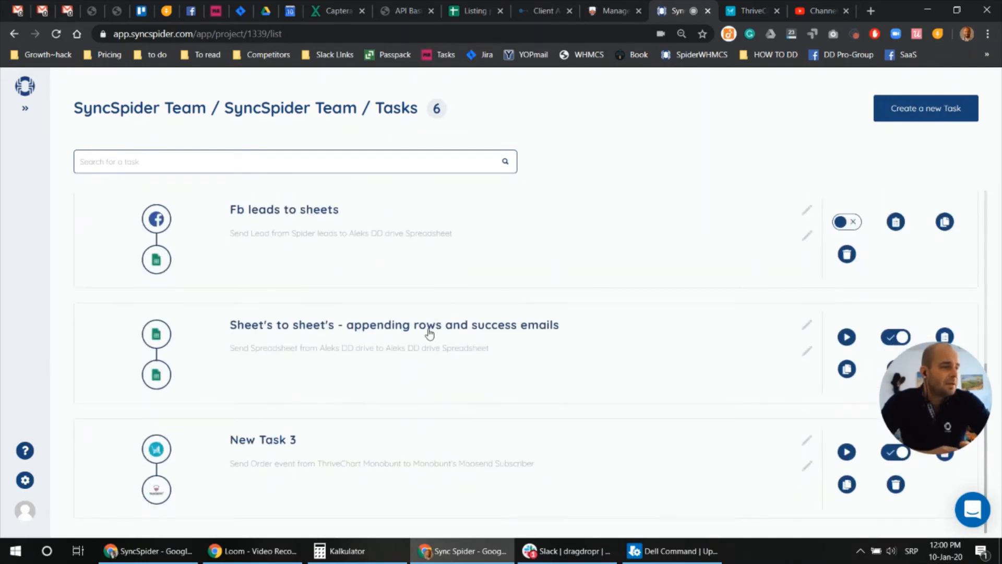
Rename New Task 3 to 'ThreiveCart to Moosend'
click(807, 440)
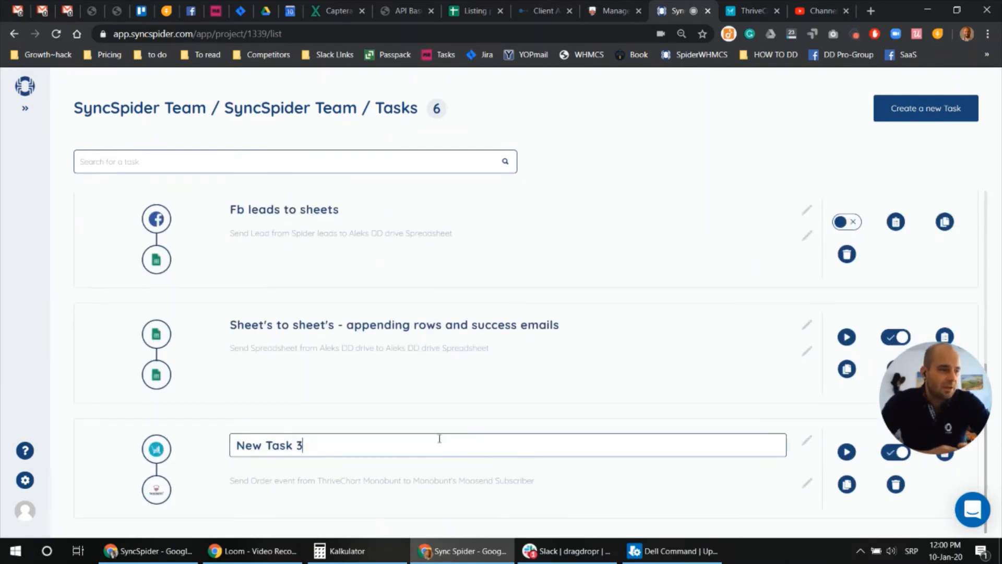
mouse_move(438, 445)
mouse_down()
mouse_move(266, 445)
mouse_move(197, 464)
mouse_up()
text(Threiv)
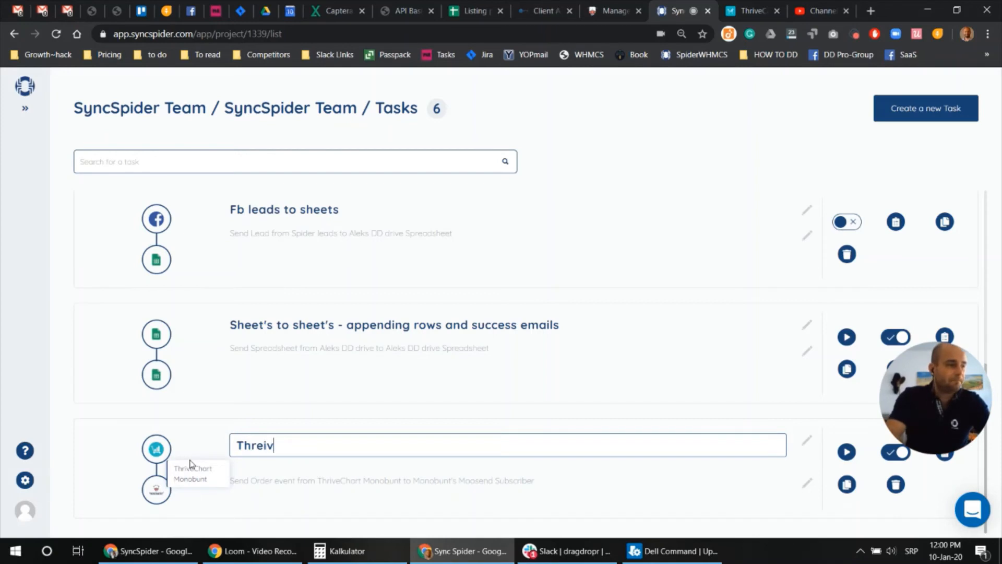
text(eCart to Moosend)
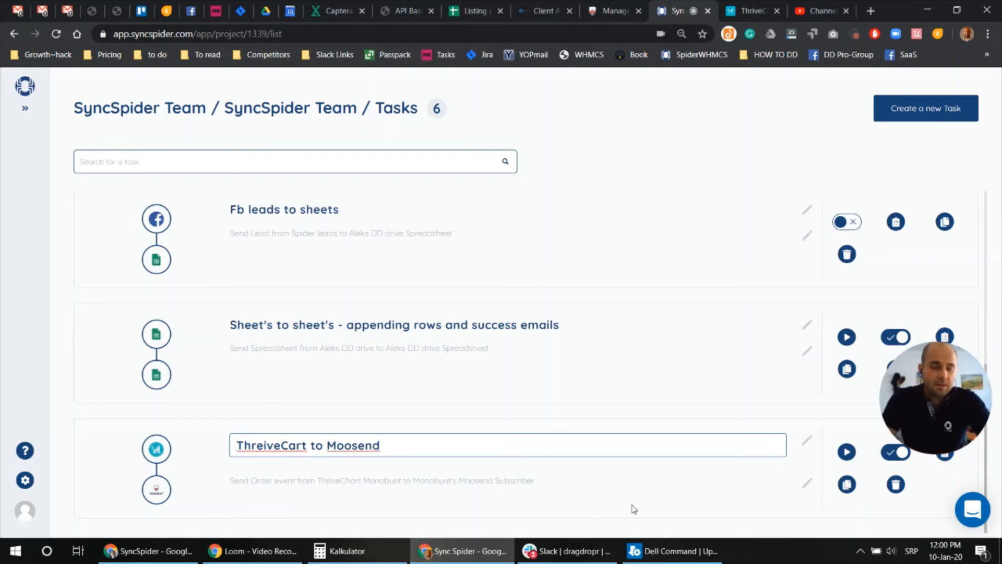
key(Return)
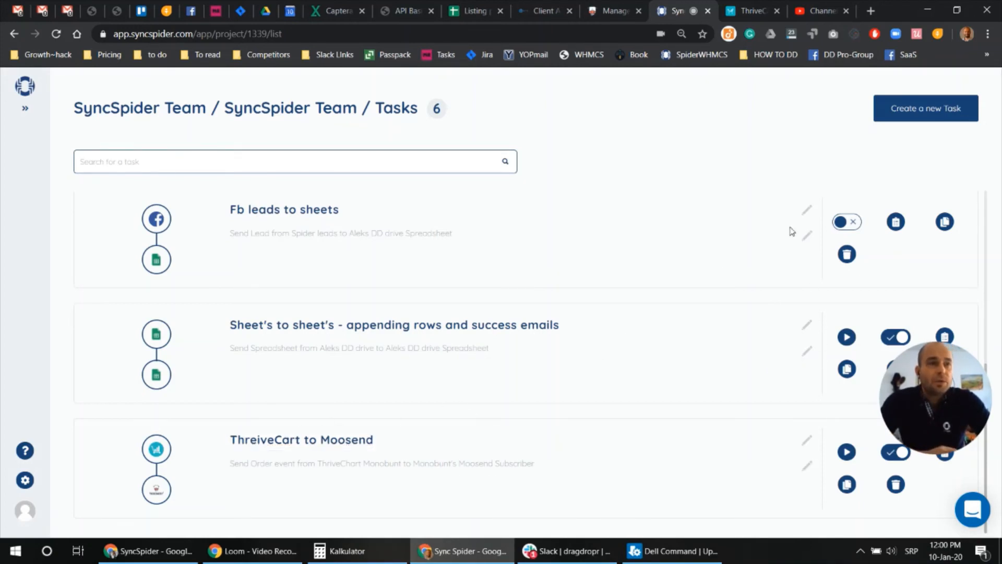
click(751, 11)
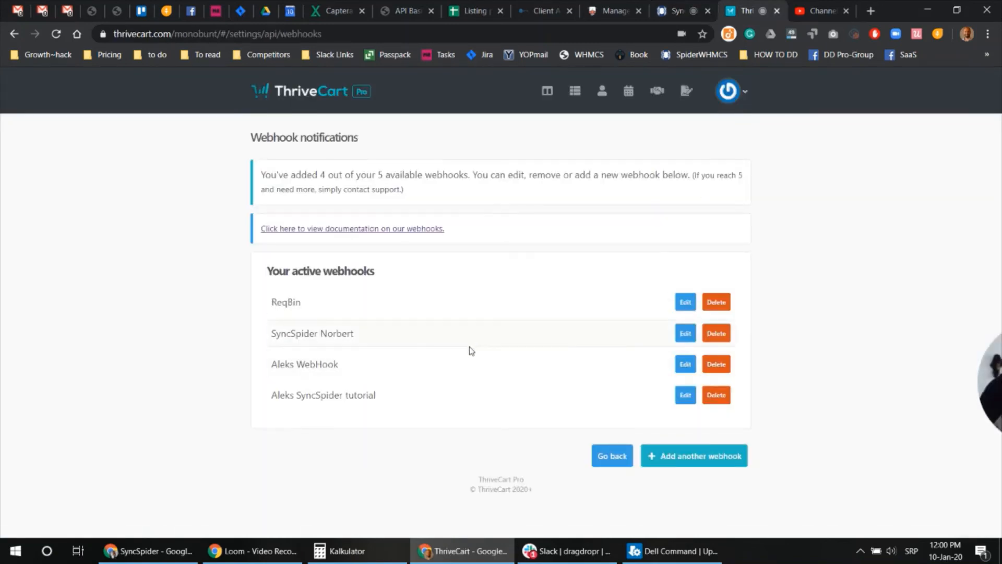
Open the checkout page for My Test Product from ThriveCart's products list
click(576, 96)
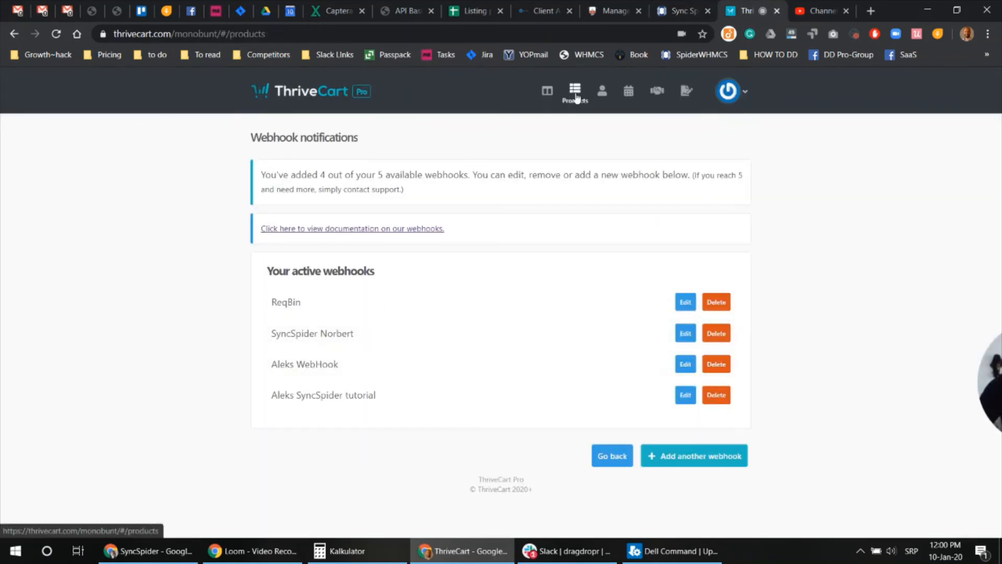
click(572, 340)
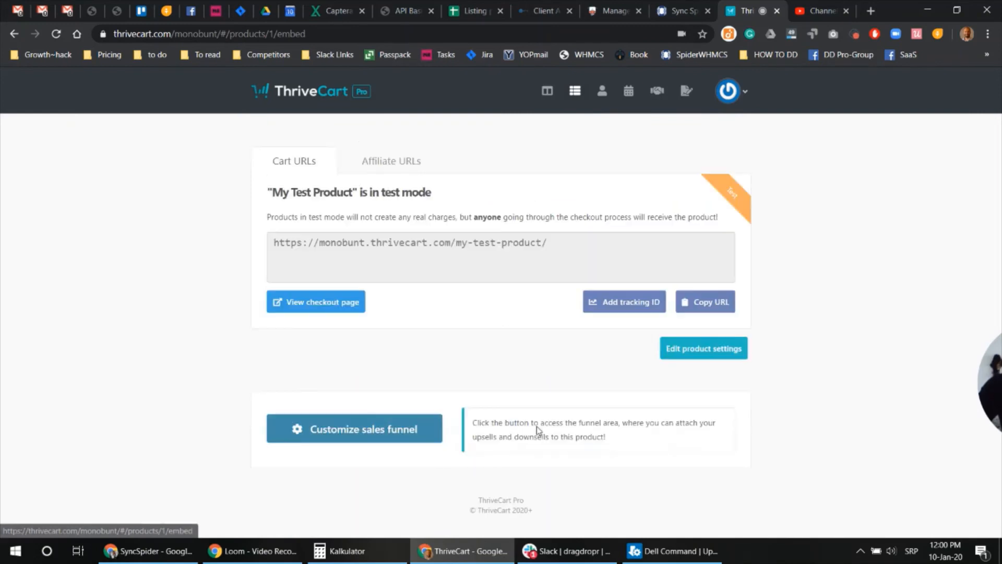
click(324, 302)
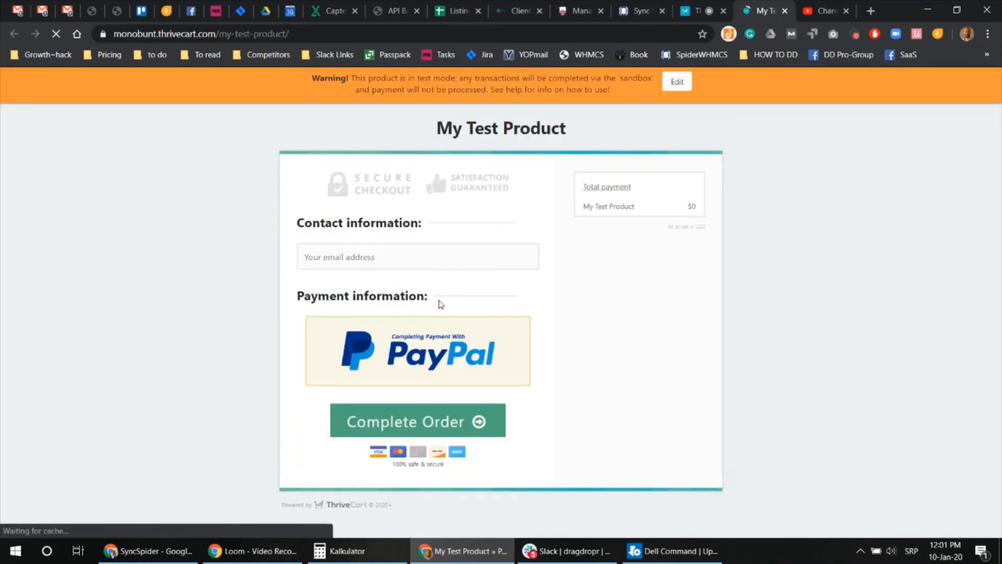
Enter the customer's e-mail, complete the test order and decline the upsell
click(385, 256)
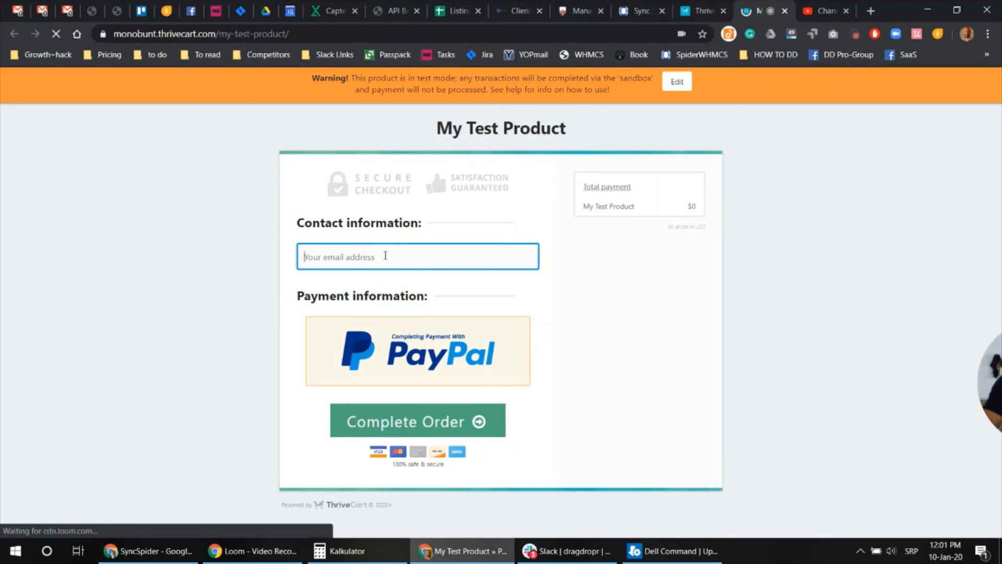
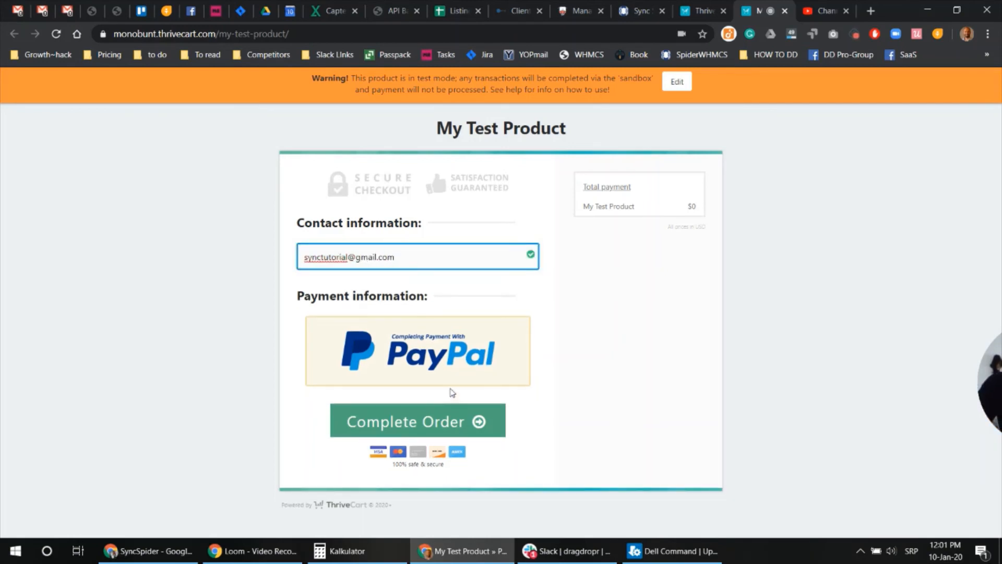
click(415, 420)
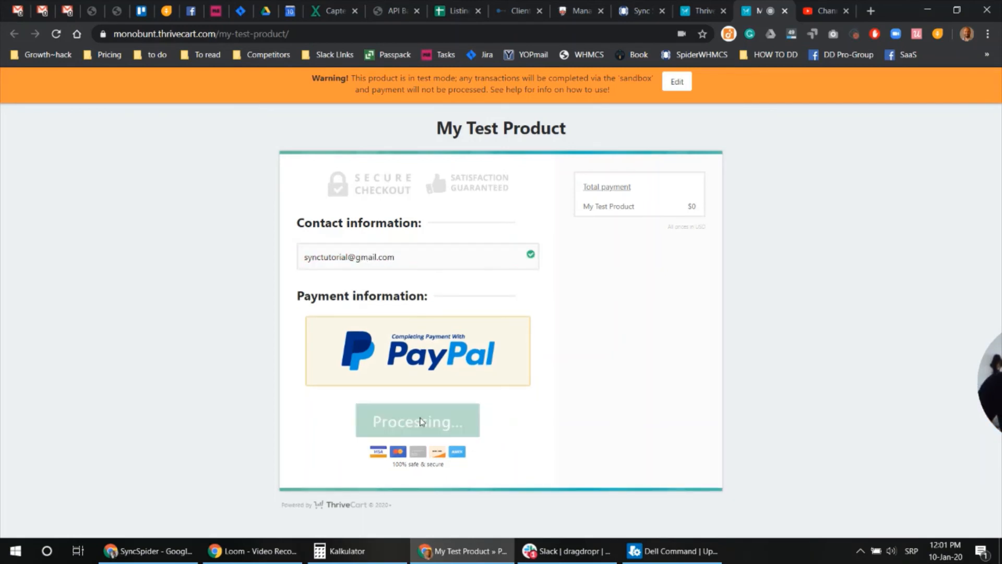
scroll(627, 459, down, 1)
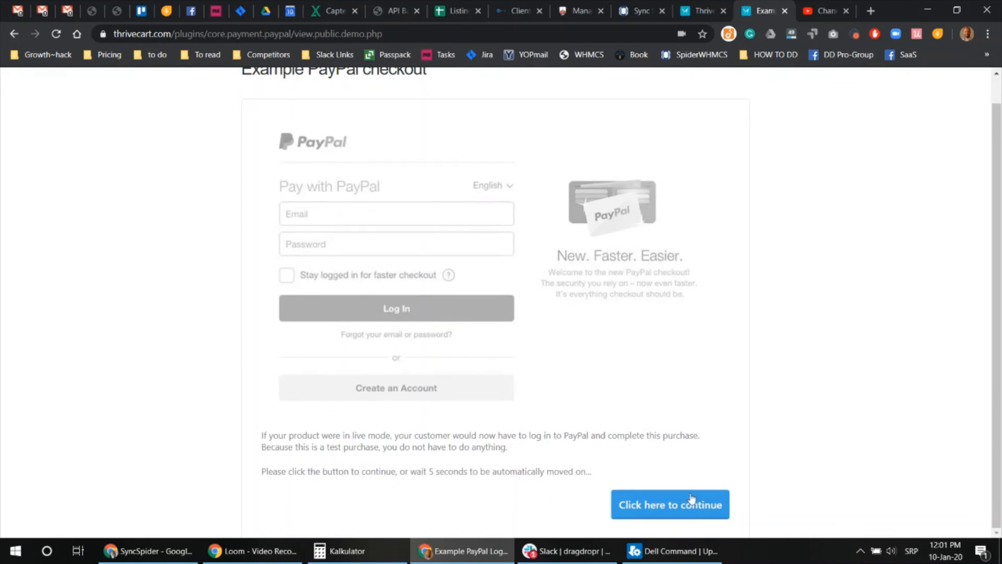
click(673, 505)
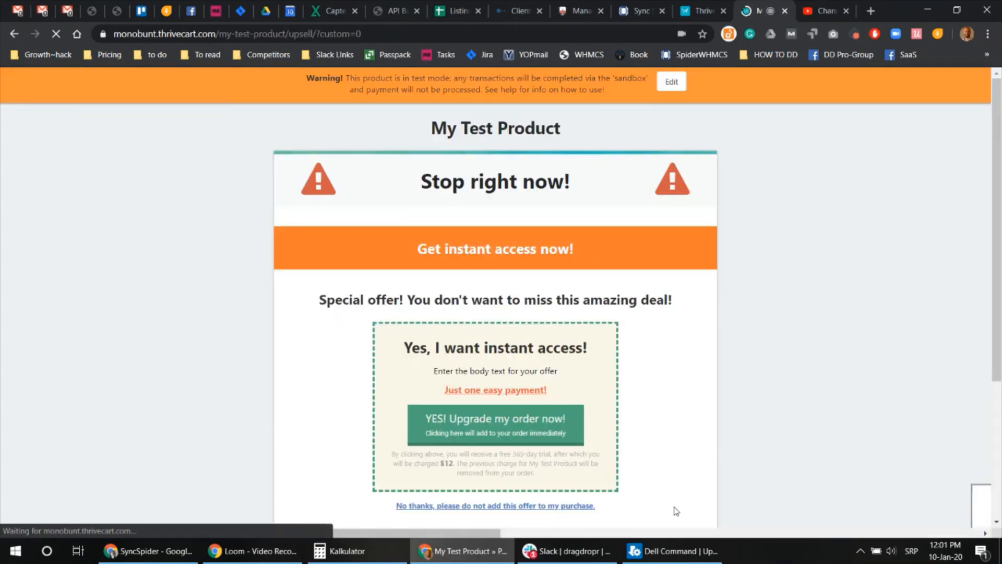
click(471, 506)
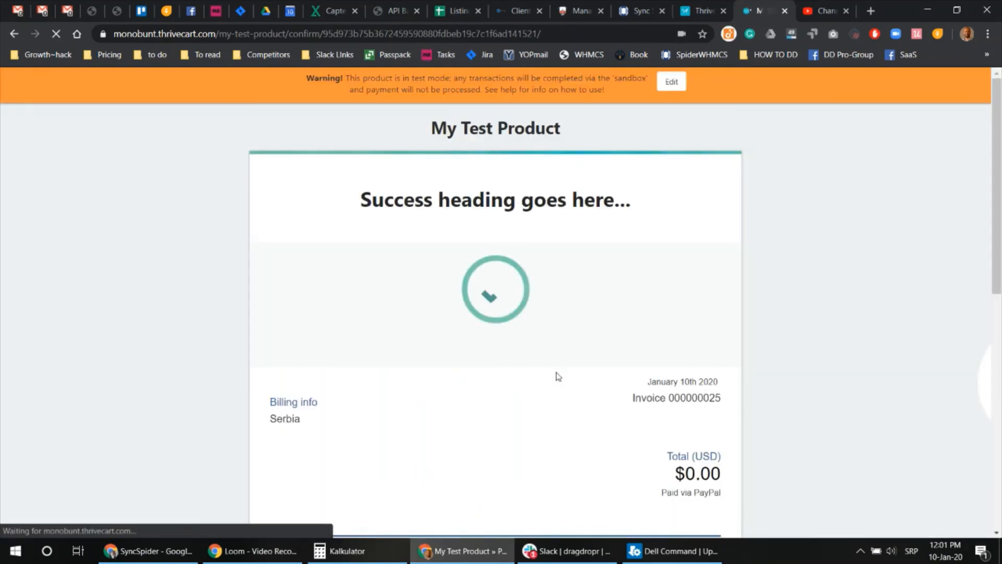
click(634, 7)
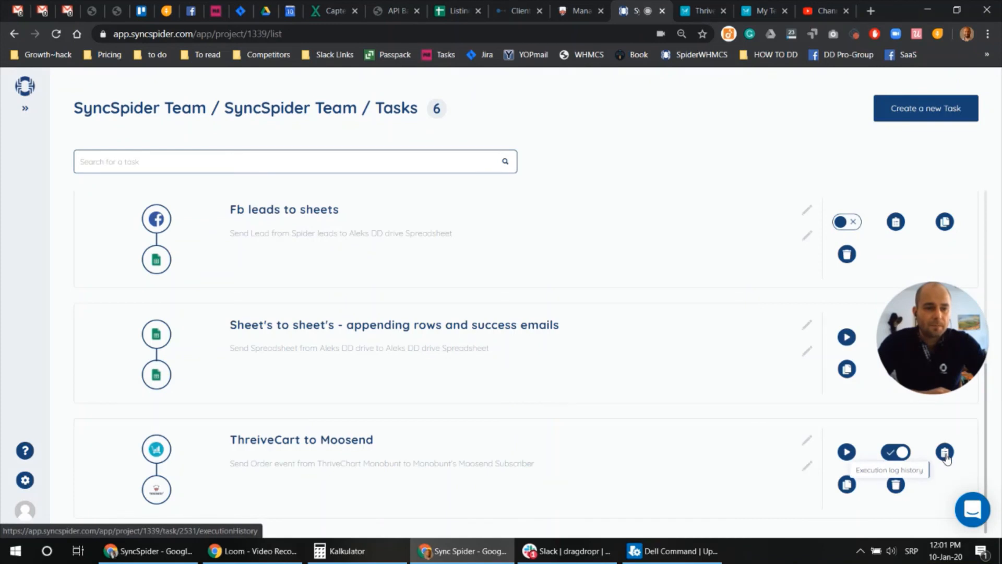
Check the task's execution log for one succeeded 3-second run
click(946, 454)
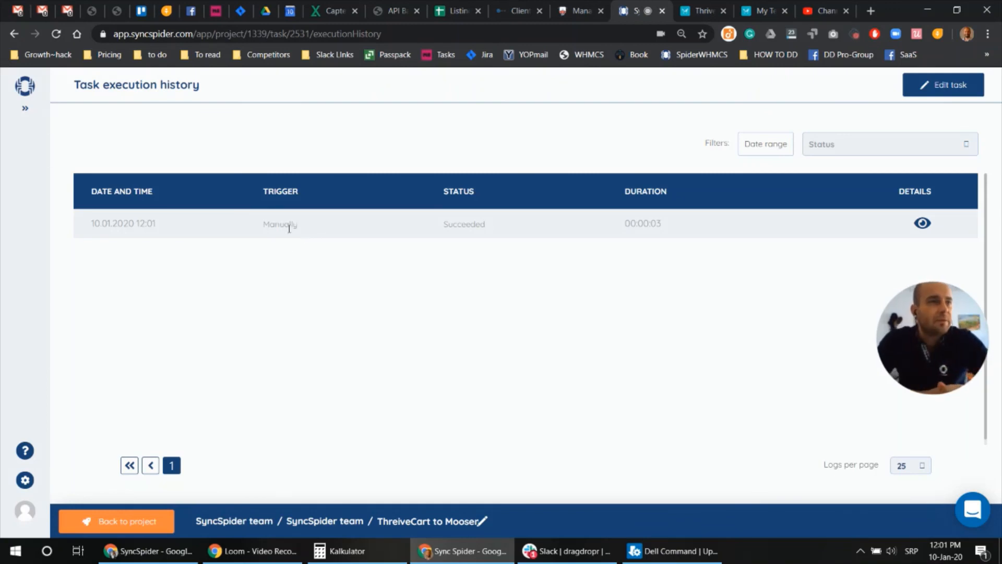
click(578, 4)
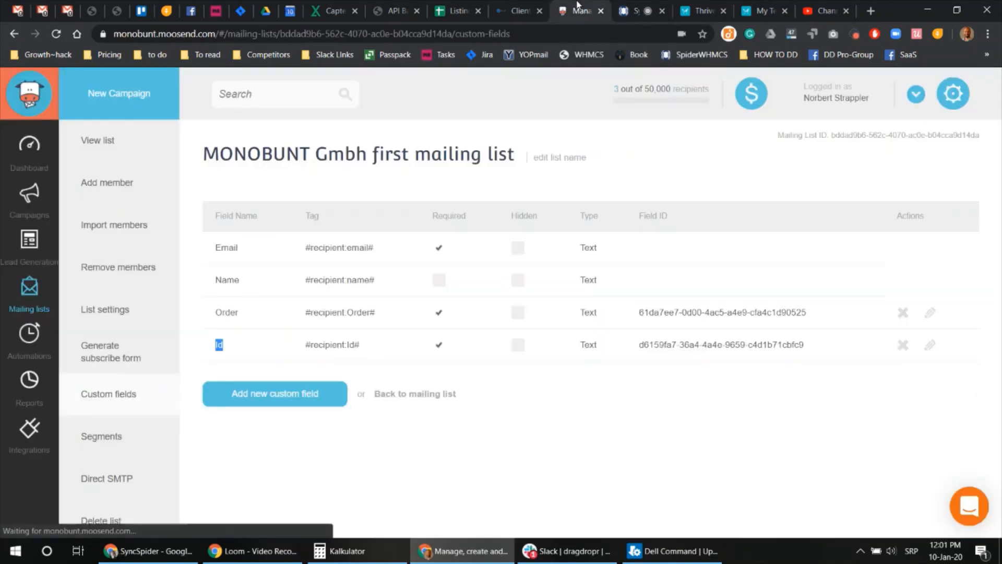
click(88, 145)
scroll(305, 214, down, 4)
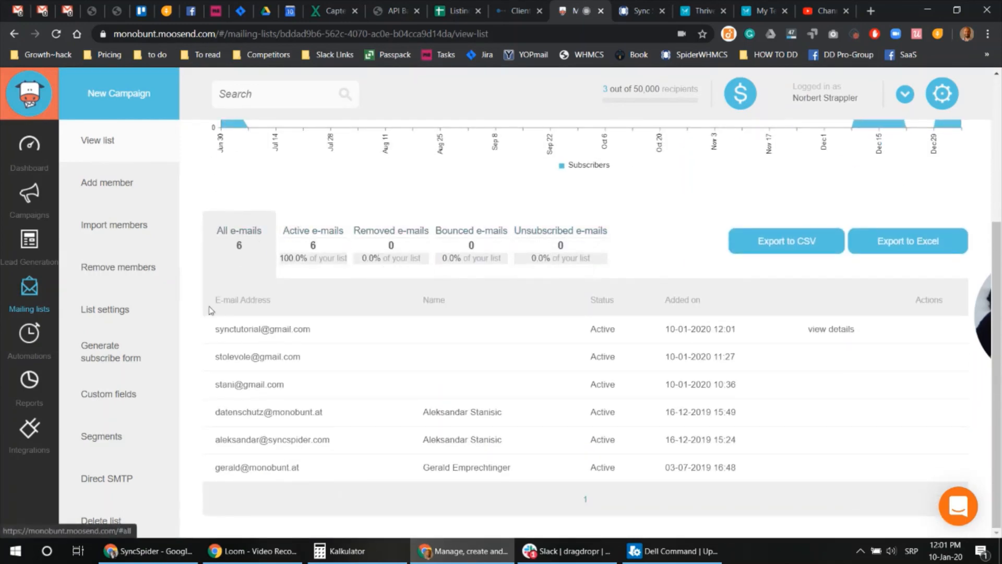
click(255, 334)
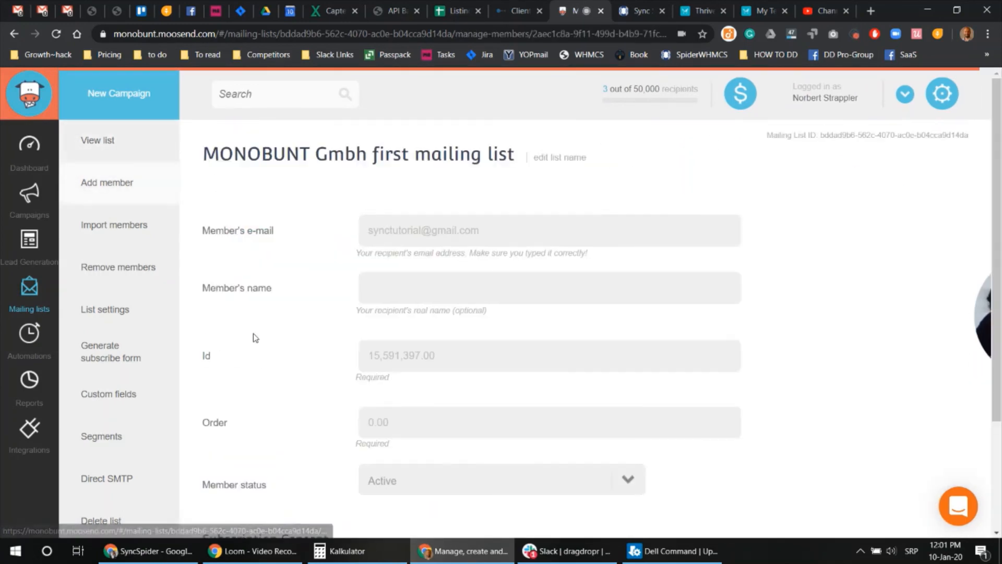
scroll(455, 281, down, 1)
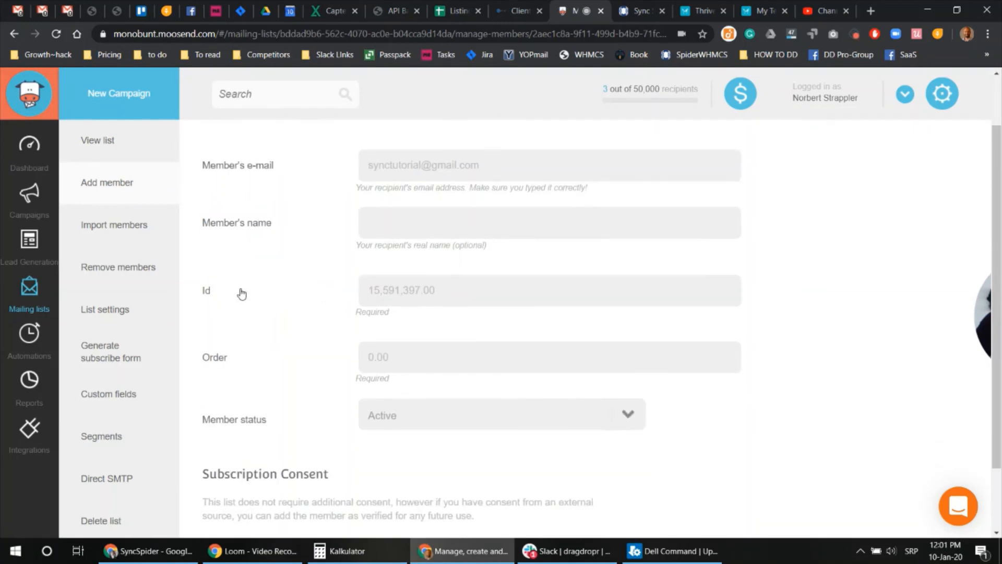
scroll(238, 353, down, 1)
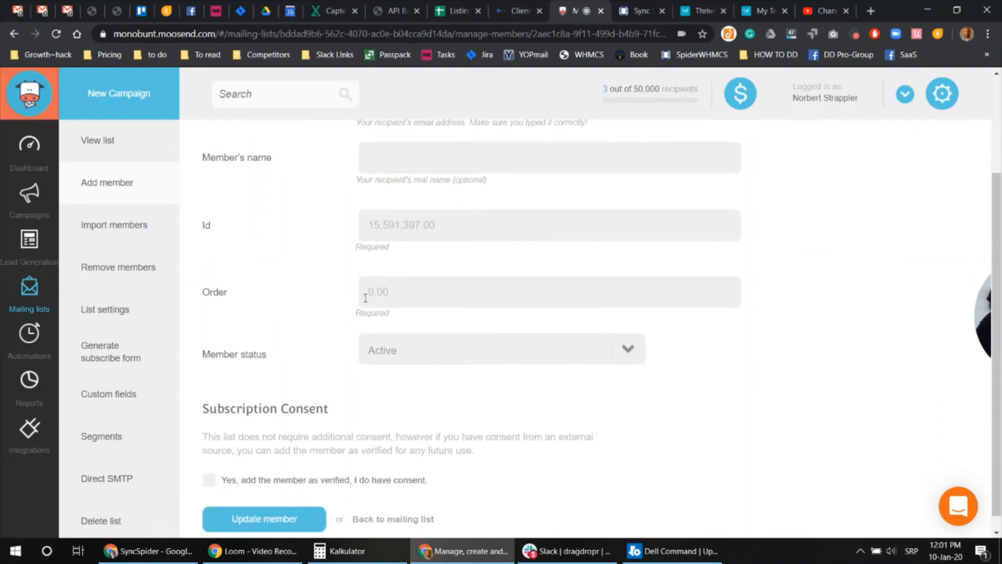
drag(366, 291, 394, 290)
scroll(242, 375, down, 1)
scroll(323, 355, up, 2)
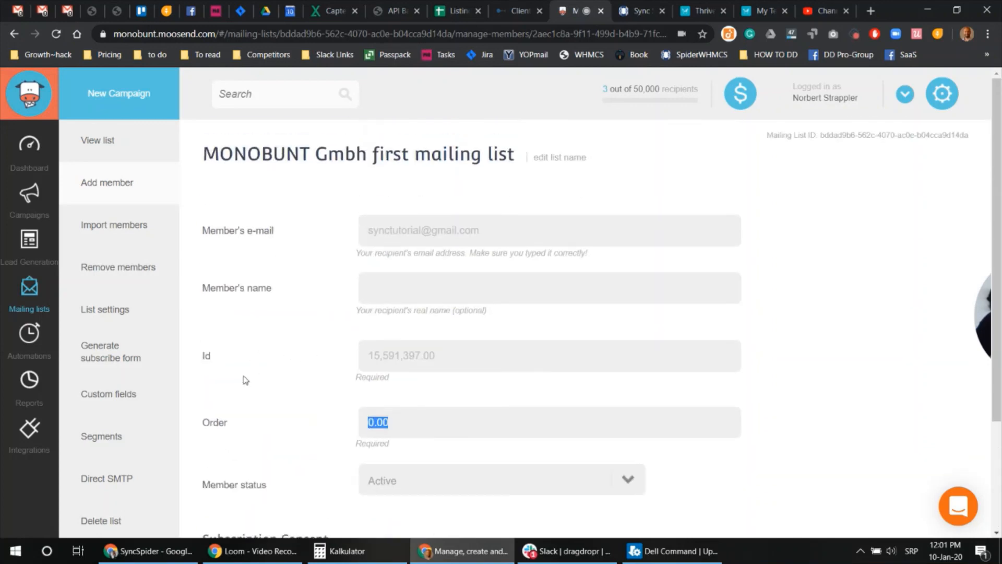
scroll(246, 380, down, 2)
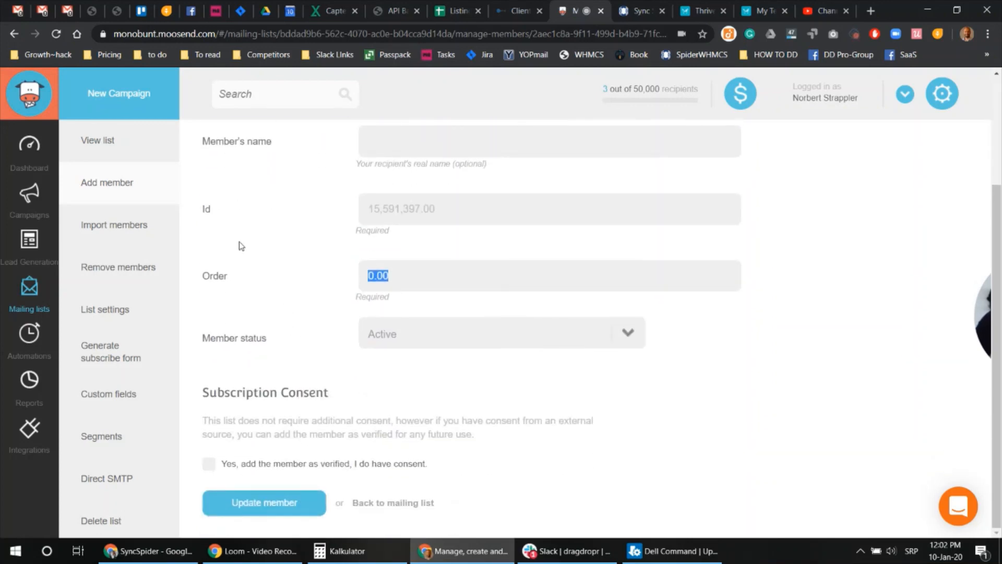
scroll(242, 246, up, 2)
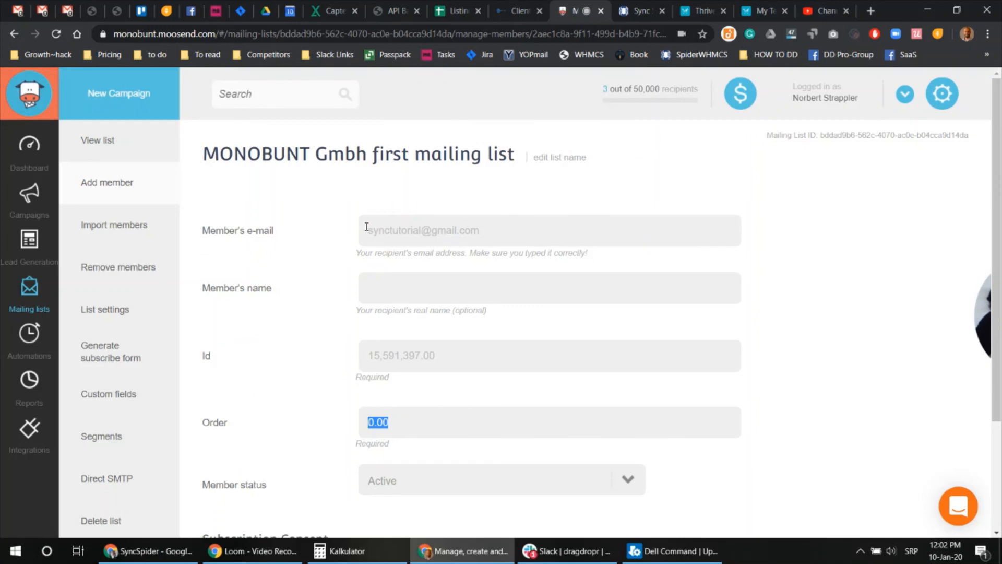
drag(367, 227, 542, 228)
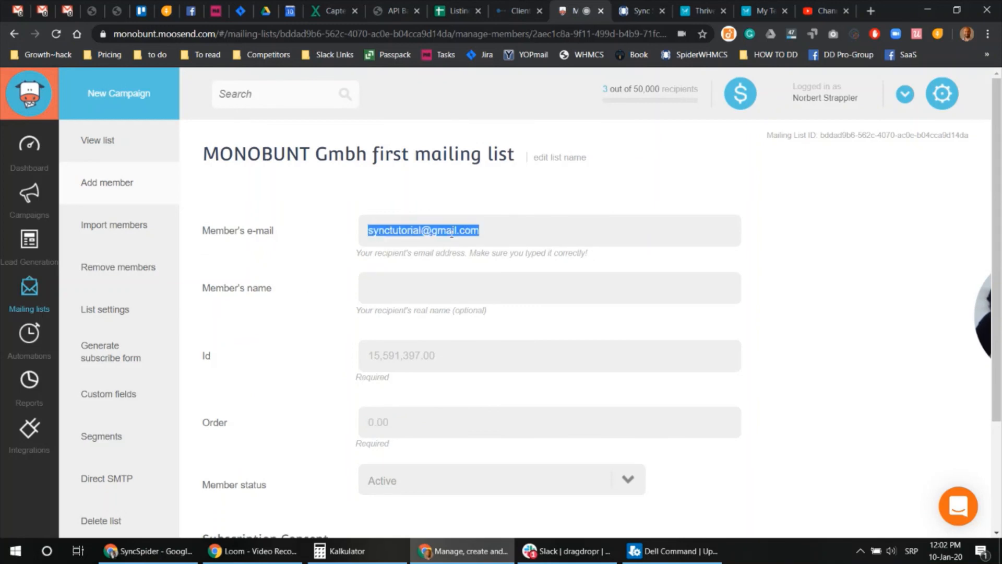